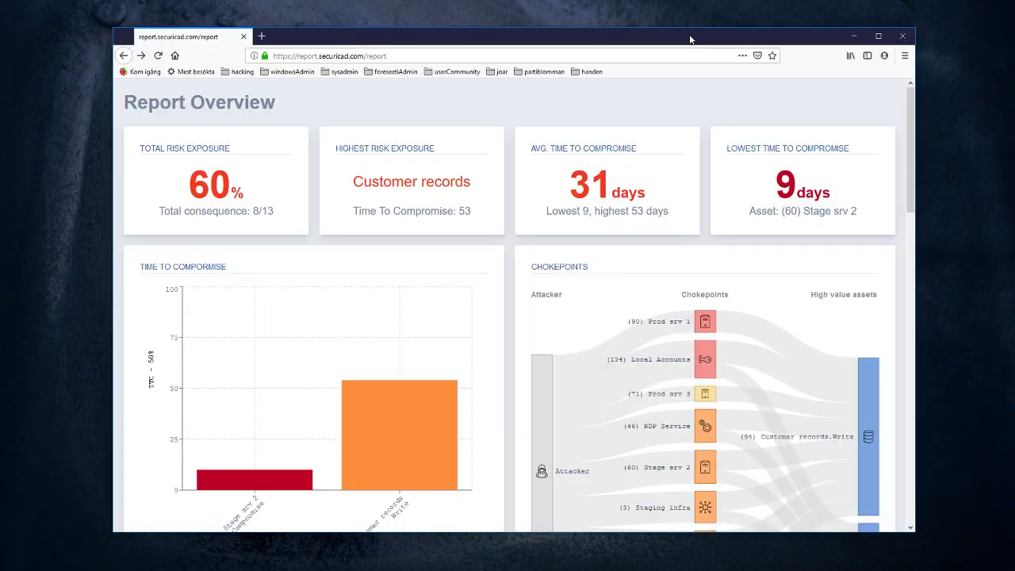
# Step: Maximize the browser and scroll the report down to the High Value Assets table
pyautogui.click(878, 36)
pyautogui.moveTo(1012, 114); pyautogui.dragTo(1005, 276)
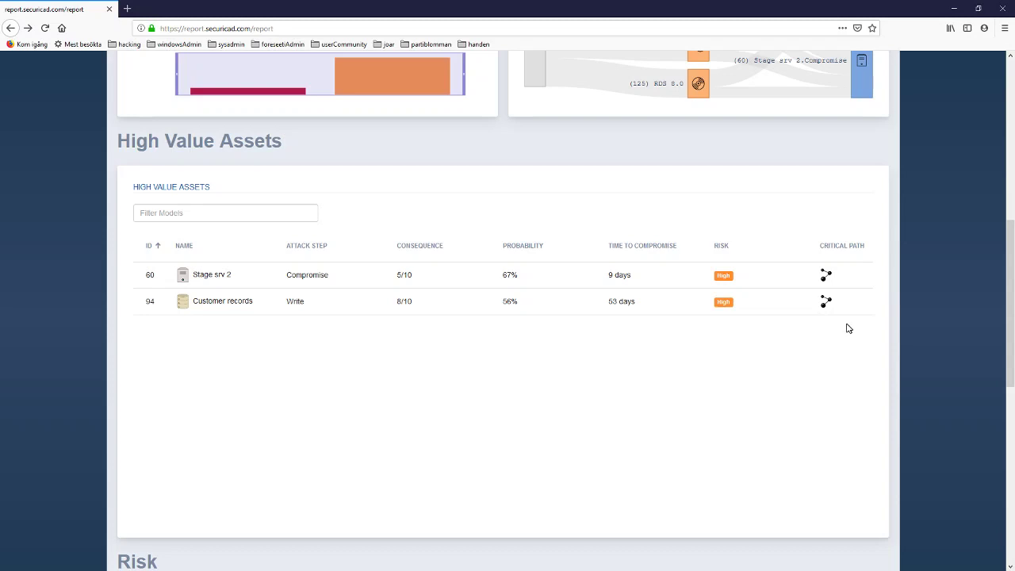
# Step: Open the Stage srv 2 critical-path graph and spread out Attacker EntryPoint, Workstation 1 and Staging infra
pyautogui.click(825, 276)
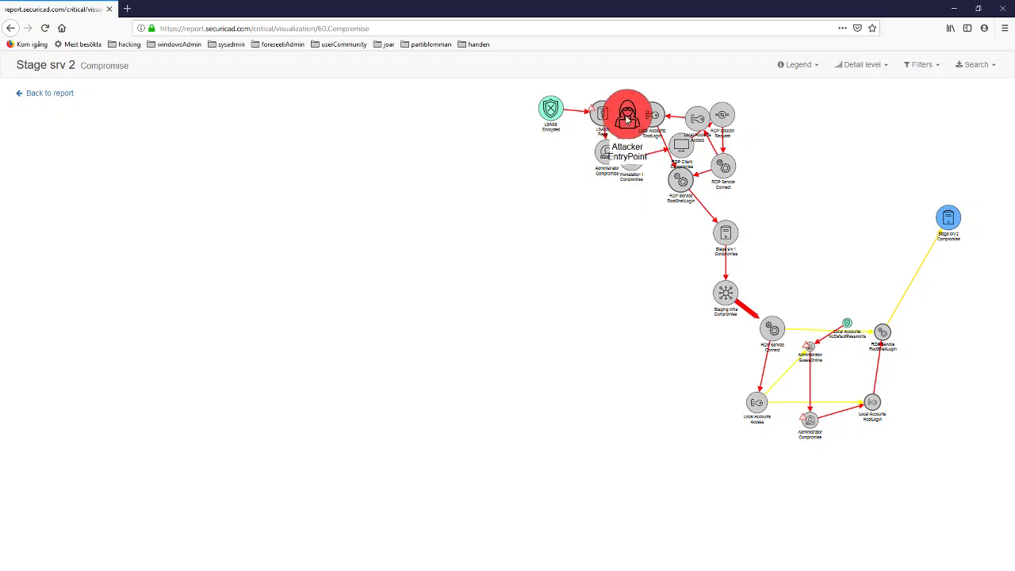
pyautogui.moveTo(571, 133); pyautogui.dragTo(271, 169)
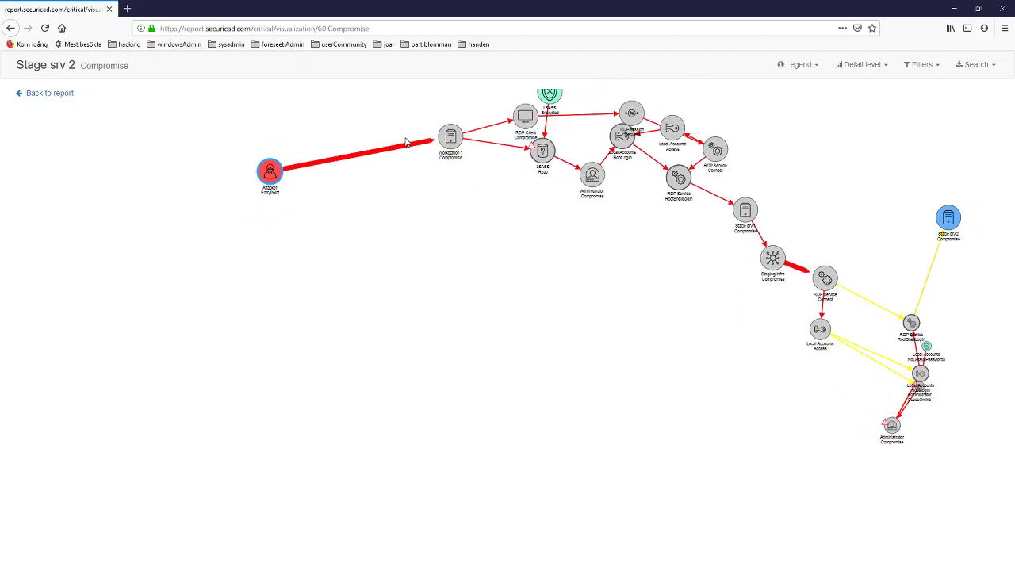
pyautogui.moveTo(448, 167); pyautogui.dragTo(343, 171)
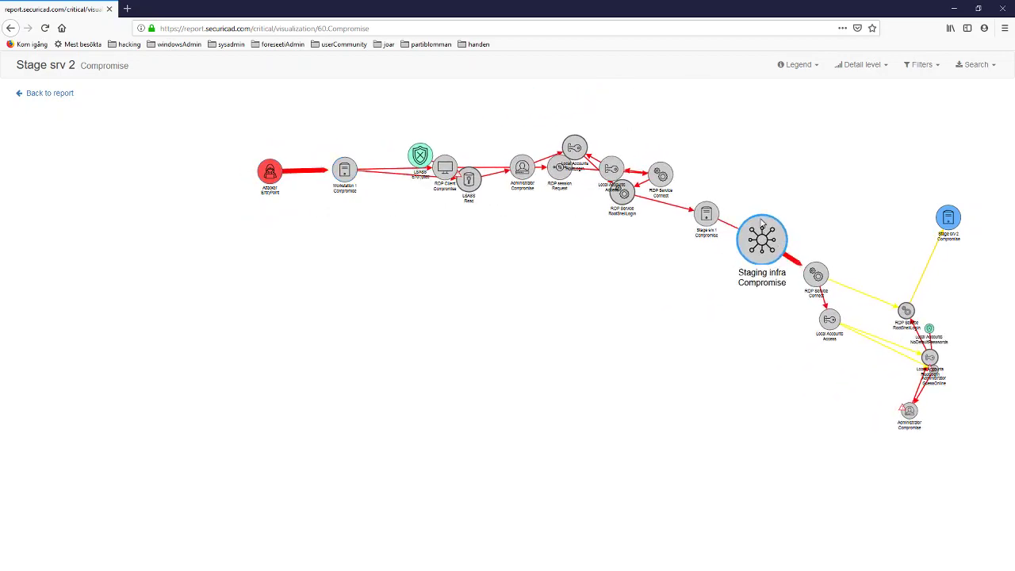
pyautogui.moveTo(764, 244); pyautogui.dragTo(738, 170)
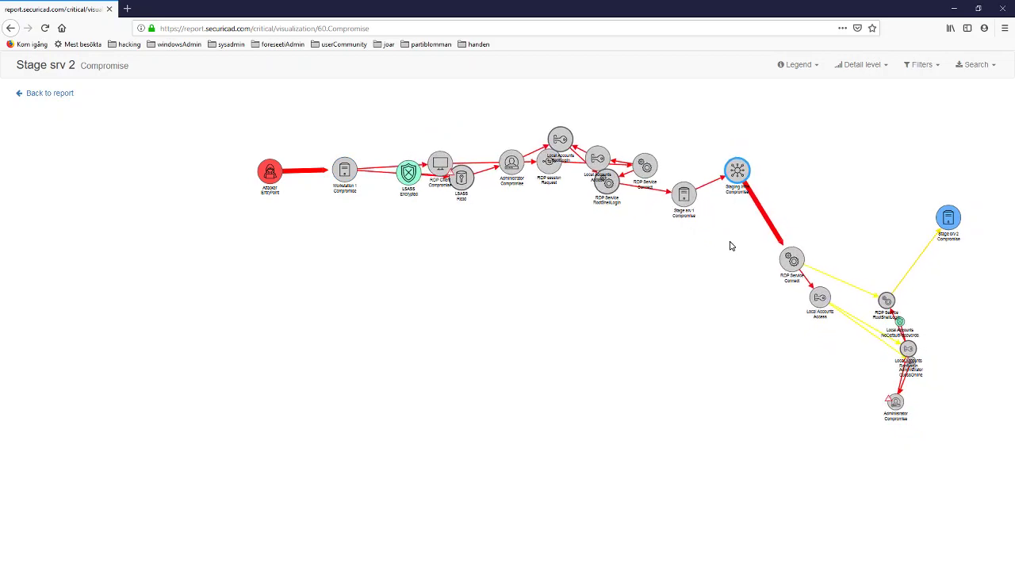
# Step: Put RDP Client Compromise on the upper branch, LSASS Read and Administrator Compromise lower, then frame the path
pyautogui.moveTo(431, 168); pyautogui.dragTo(412, 141)
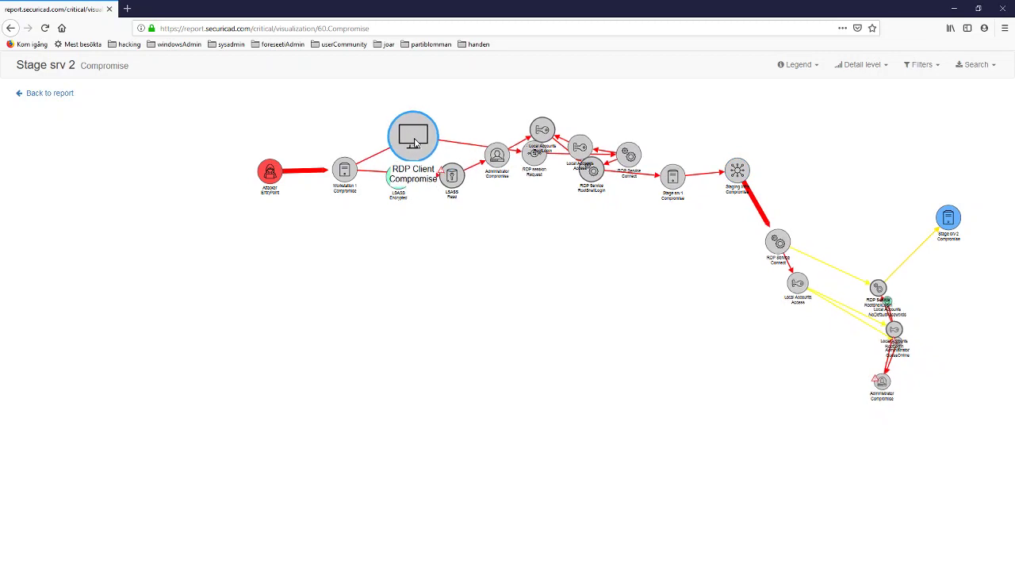
pyautogui.moveTo(451, 168); pyautogui.dragTo(410, 207)
pyautogui.moveTo(465, 173); pyautogui.dragTo(468, 216)
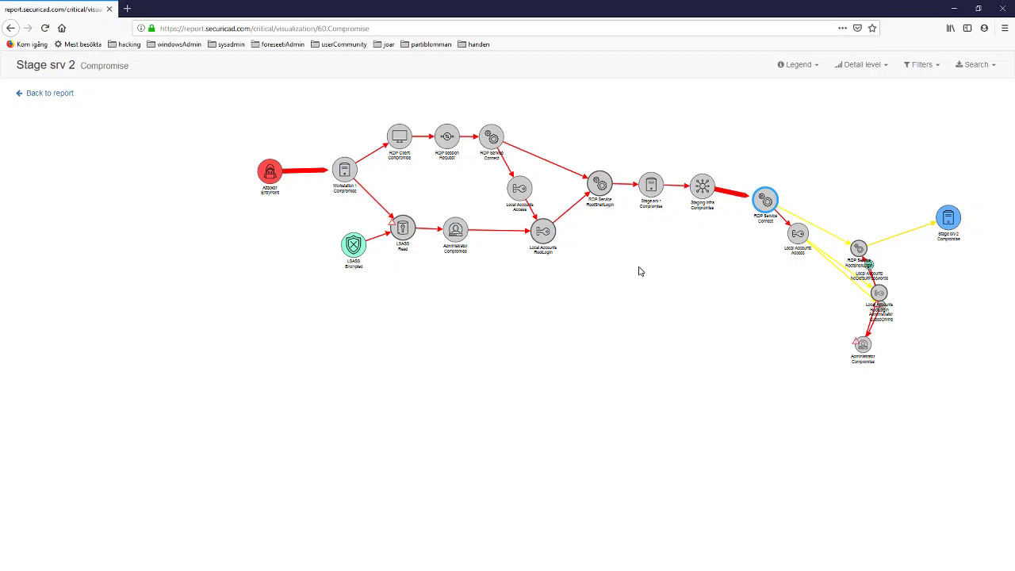
pyautogui.moveTo(626, 251); pyautogui.dragTo(599, 325)
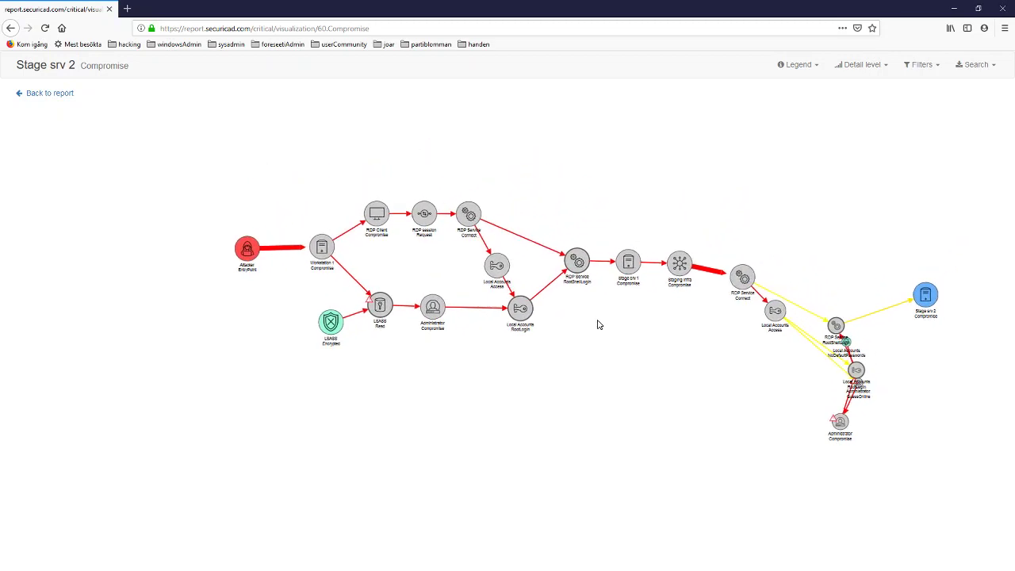
pyautogui.scroll(3, 604, 325)
pyautogui.moveTo(627, 290); pyautogui.dragTo(659, 318)
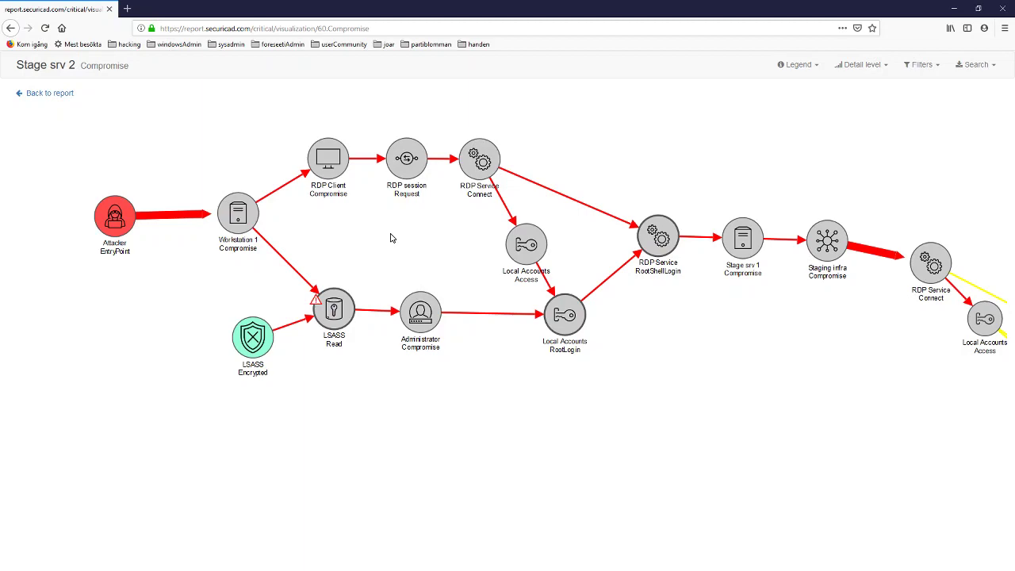
pyautogui.scroll(3, 390, 238)
pyautogui.moveTo(286, 199); pyautogui.dragTo(590, 333)
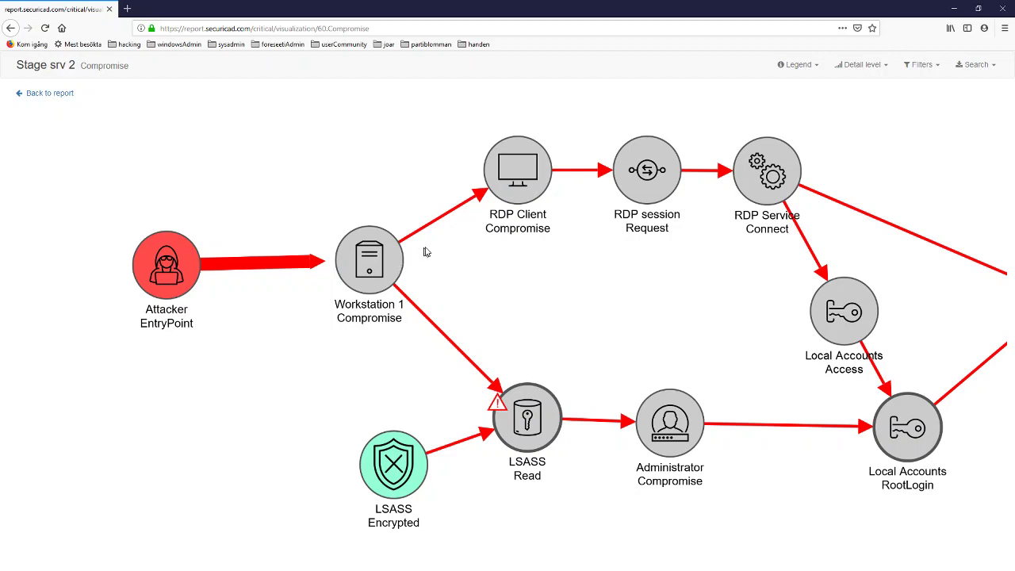
# Step: Inspect the RDP Client, RDP session Request, RDP Service Connect, Workstation 1 and LSASS nodes
pyautogui.click(525, 191)
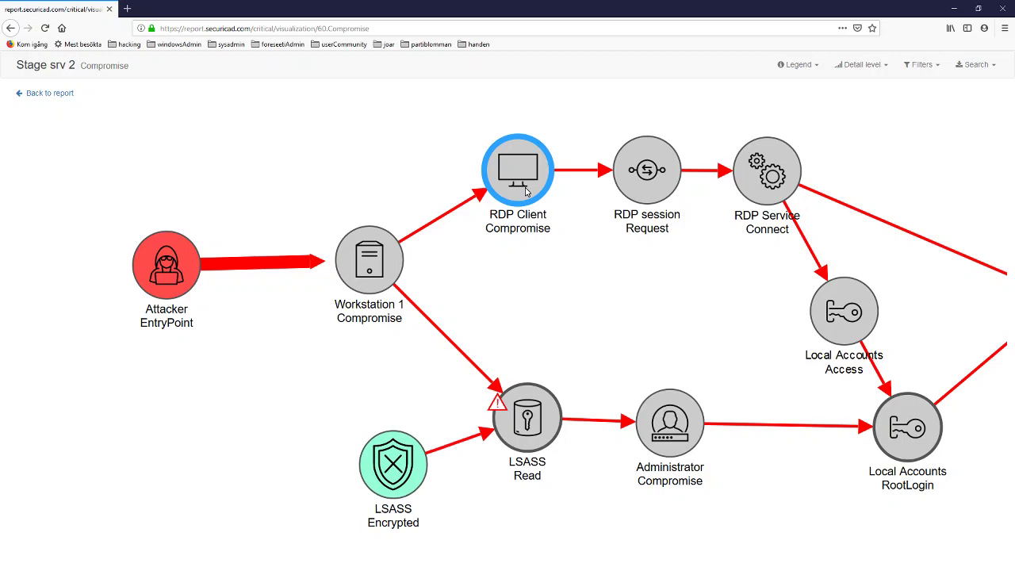
pyautogui.click(654, 190)
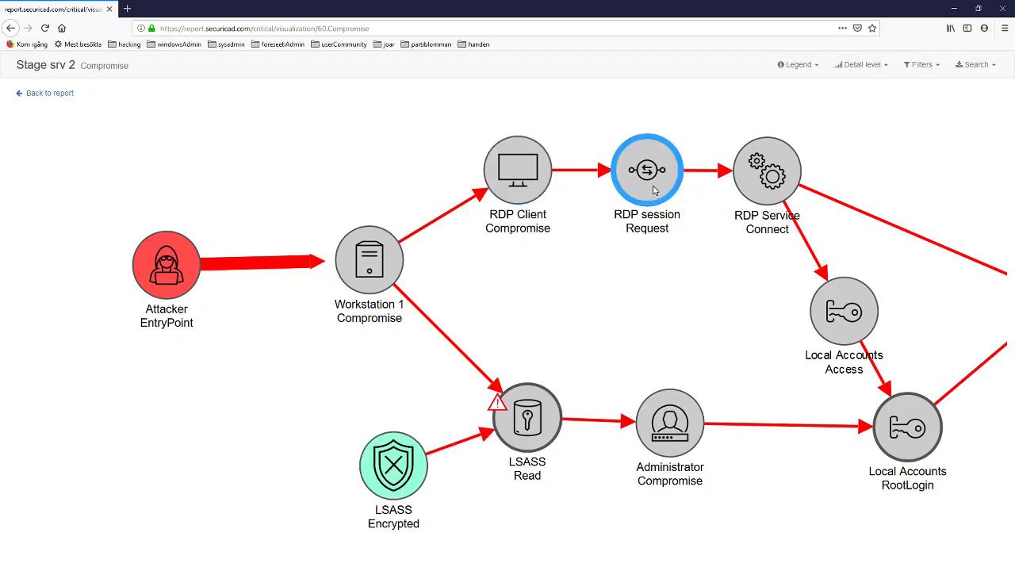
pyautogui.click(748, 190)
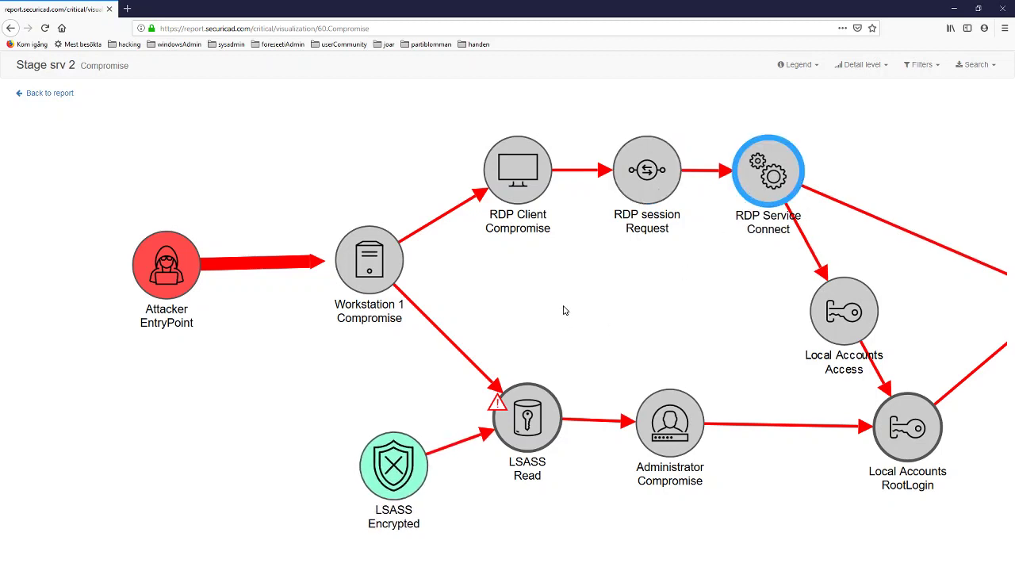
pyautogui.click(398, 263)
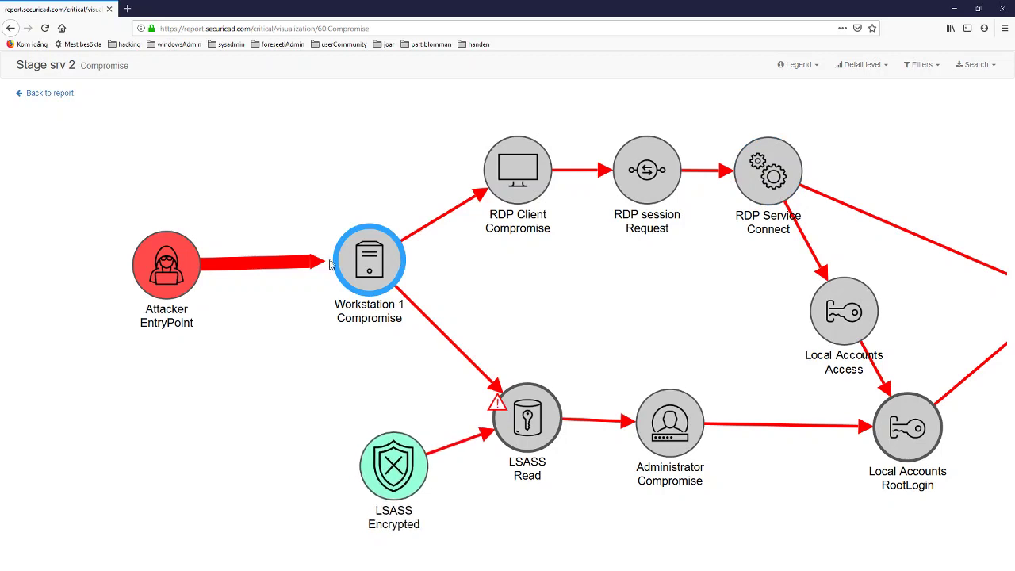
pyautogui.click(550, 420)
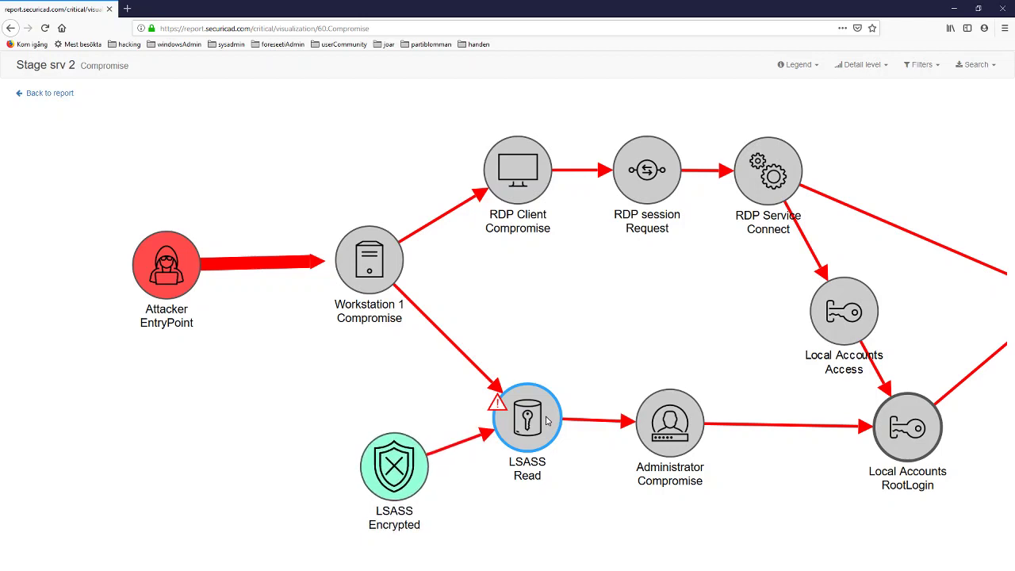
pyautogui.click(427, 474)
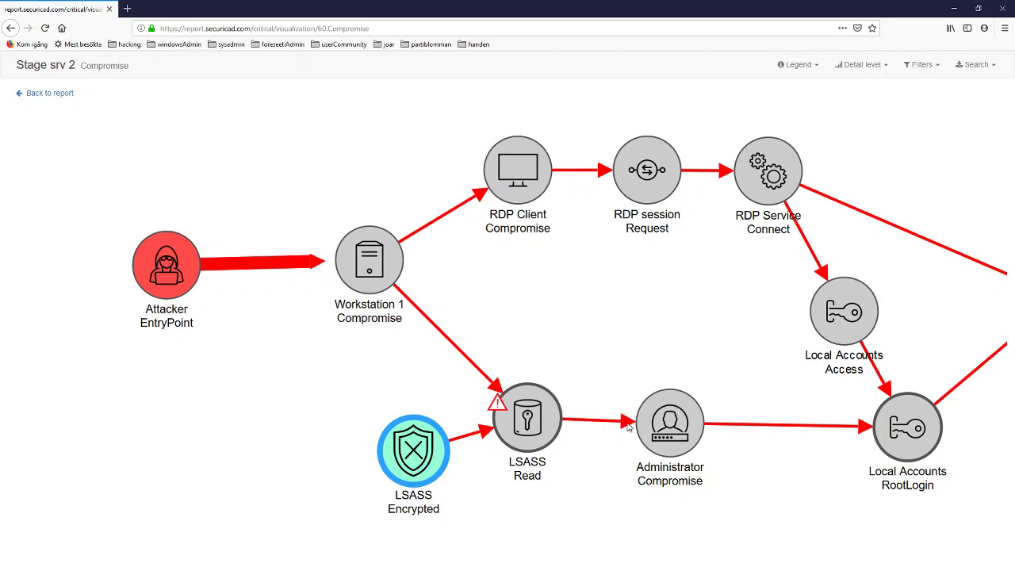
pyautogui.click(547, 414)
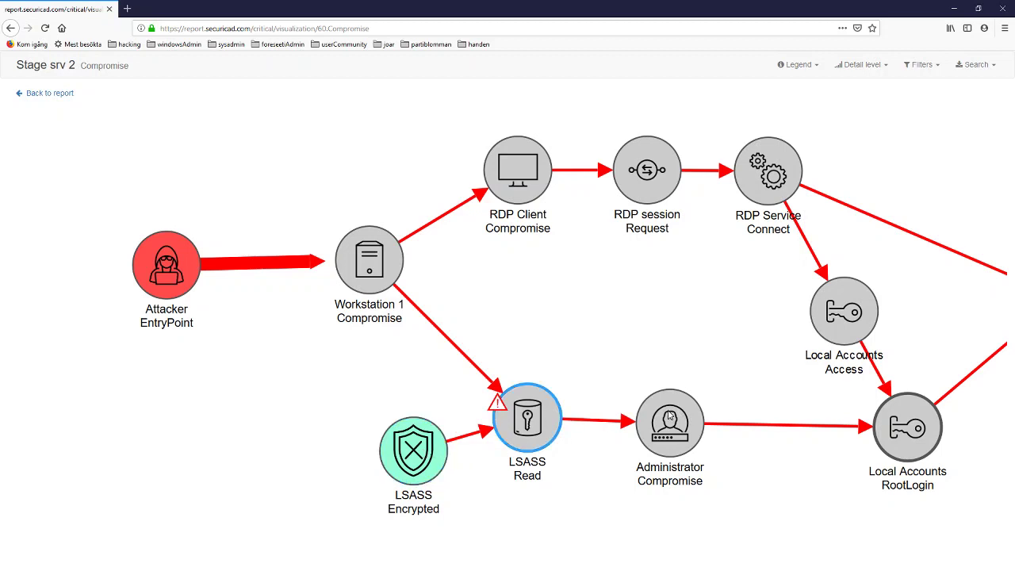
# Step: Line up Administrator Compromise, Local Accounts RootLogin, RootShellLogin, Stage srv 1 and Staging infra
pyautogui.moveTo(695, 418); pyautogui.dragTo(681, 412)
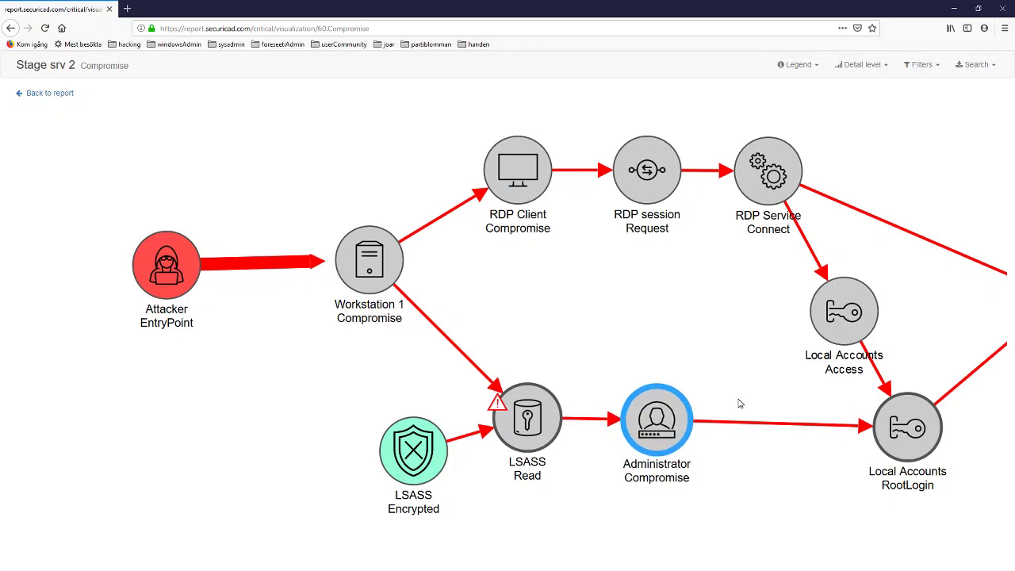
pyautogui.moveTo(913, 413); pyautogui.dragTo(914, 407)
pyautogui.moveTo(951, 337); pyautogui.dragTo(626, 333)
pyautogui.click(773, 287)
pyautogui.moveTo(773, 286); pyautogui.dragTo(760, 289)
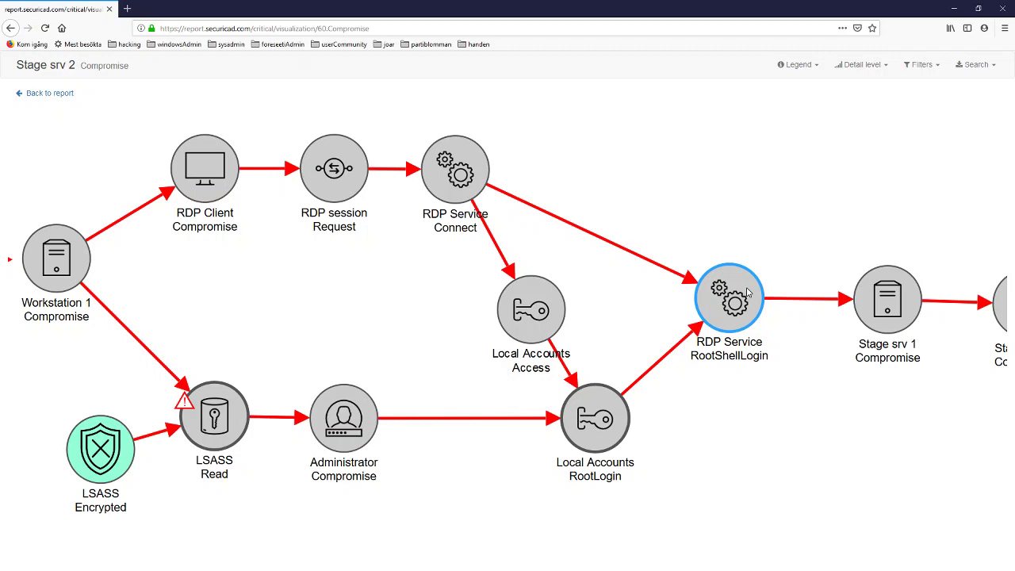
pyautogui.moveTo(915, 304); pyautogui.dragTo(872, 299)
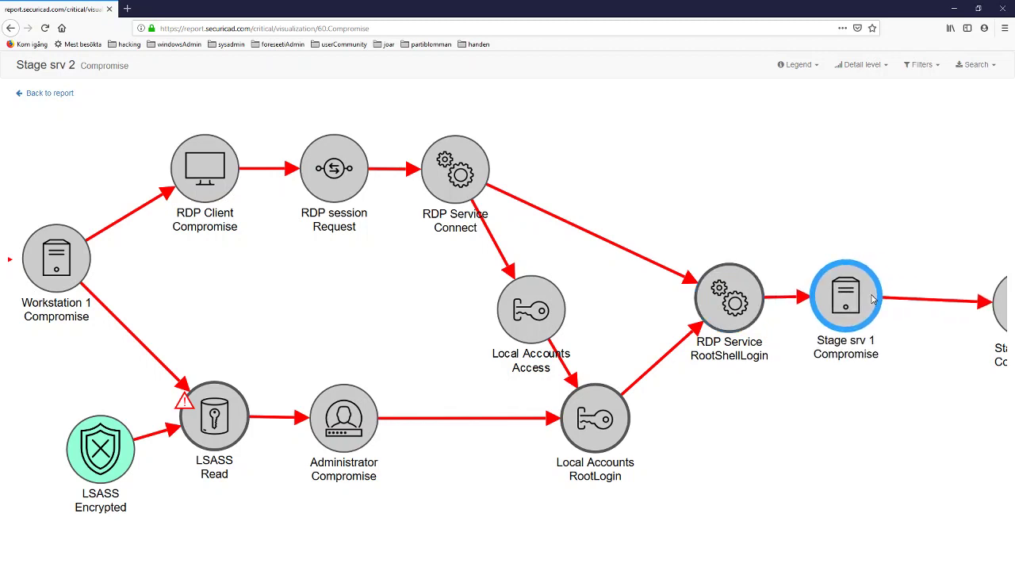
pyautogui.moveTo(890, 428); pyautogui.dragTo(813, 425)
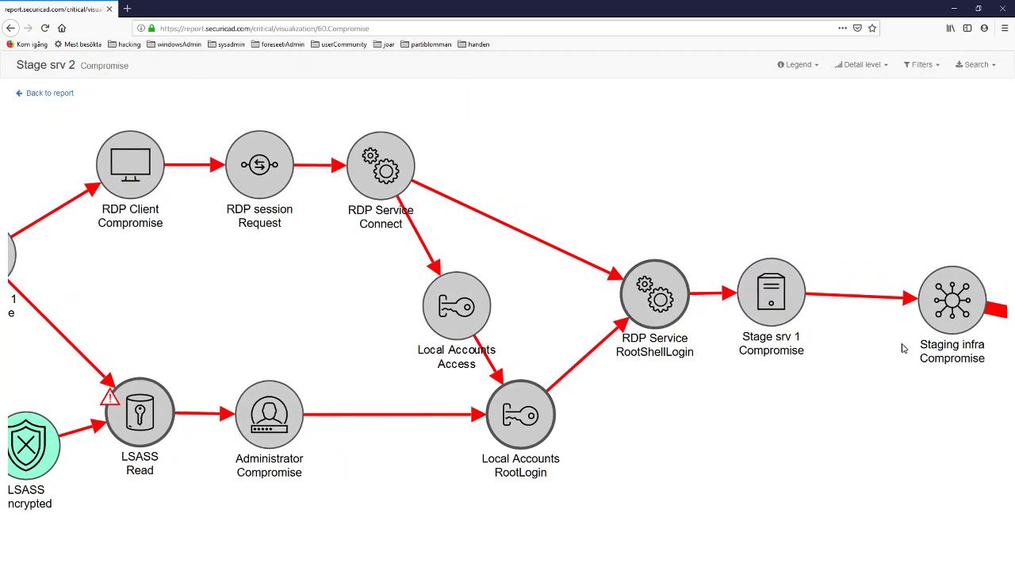
pyautogui.moveTo(971, 300); pyautogui.dragTo(905, 290)
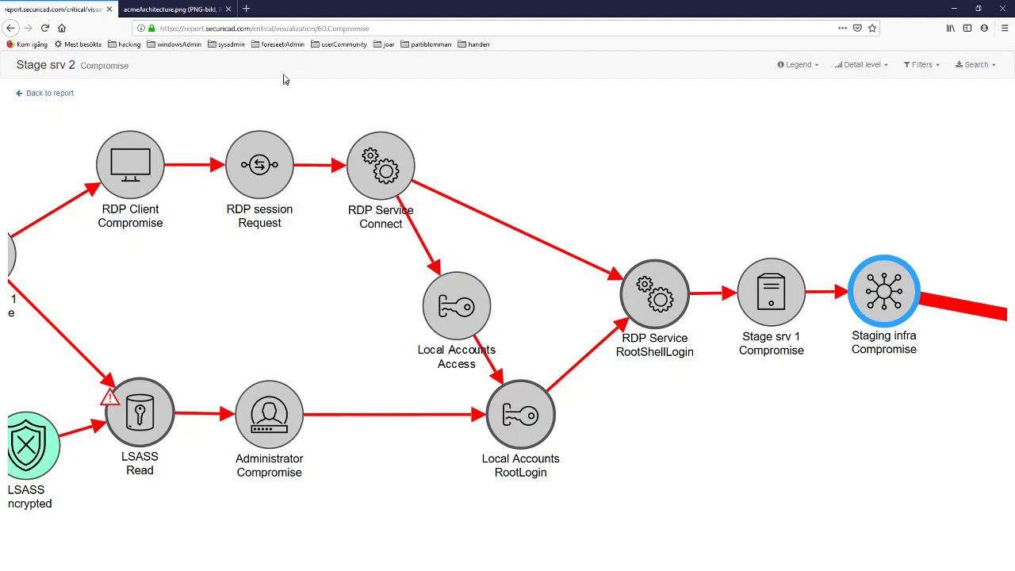
pyautogui.click(173, 11)
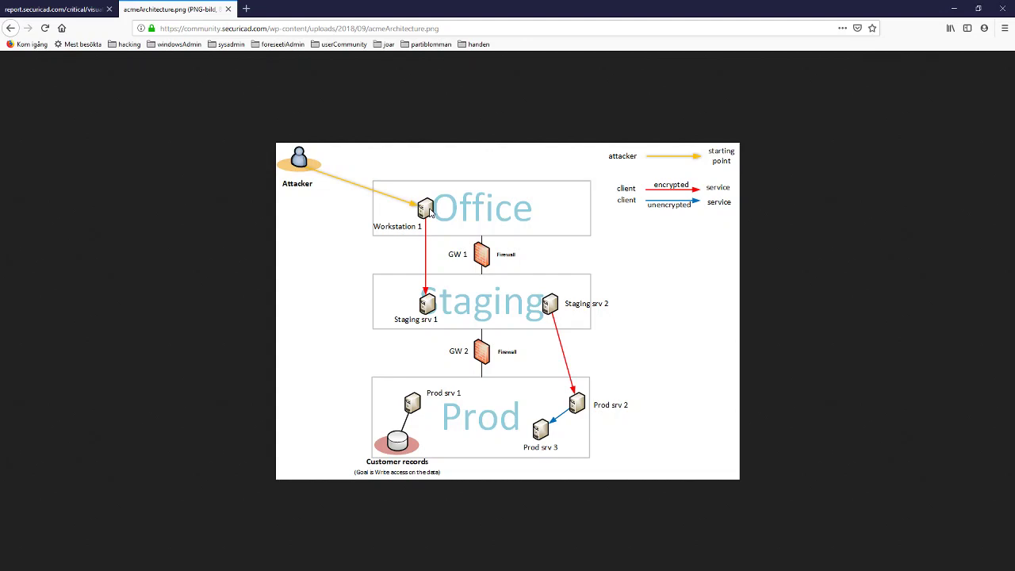
pyautogui.click(69, 9)
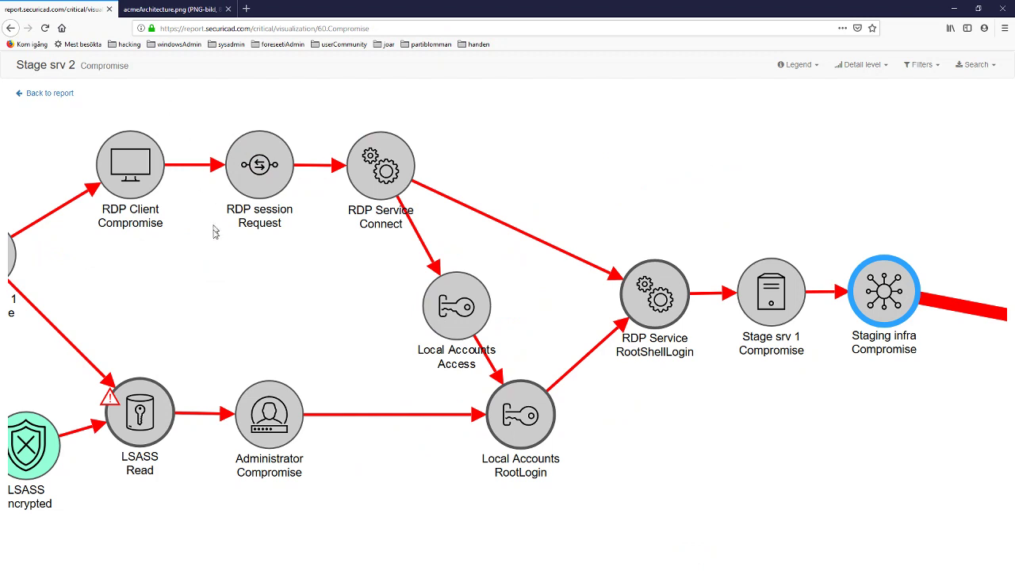
# Step: Select Staging infra Compromise and pan the graph toward the path to Stage srv 2
pyautogui.moveTo(330, 328); pyautogui.dragTo(450, 324)
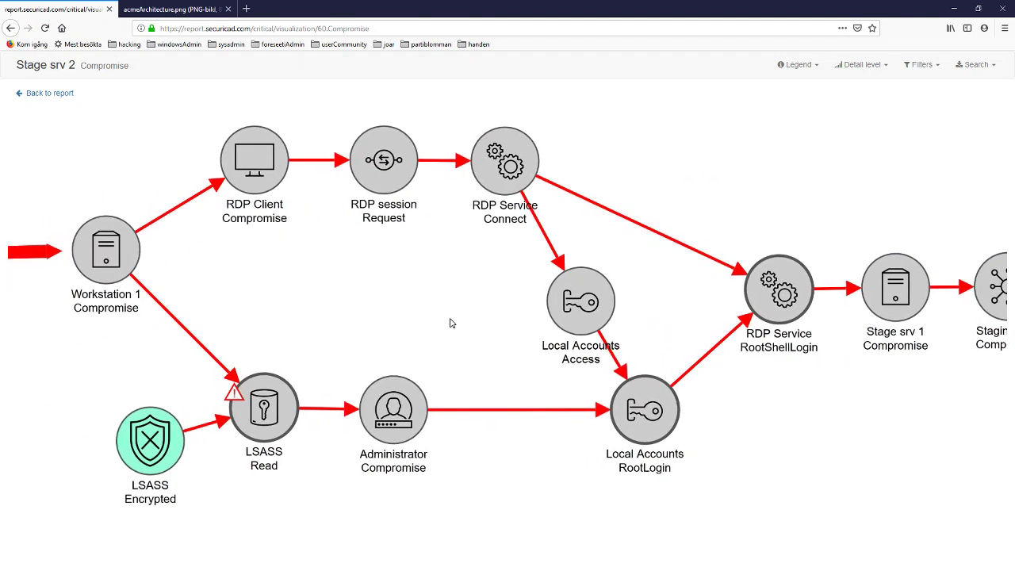
pyautogui.scroll(-3, 450, 323)
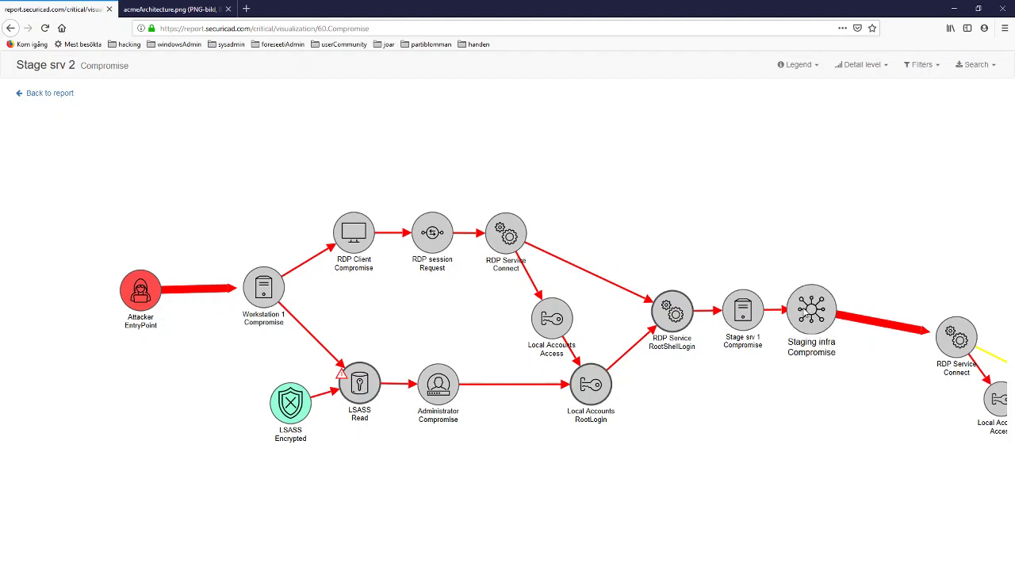
pyautogui.click(828, 317)
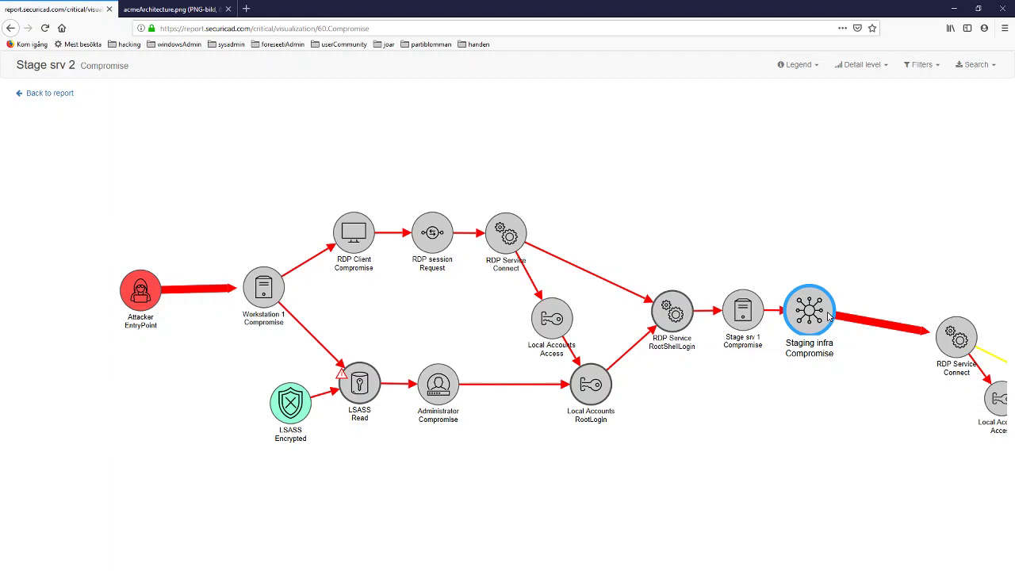
pyautogui.moveTo(834, 447); pyautogui.dragTo(789, 373)
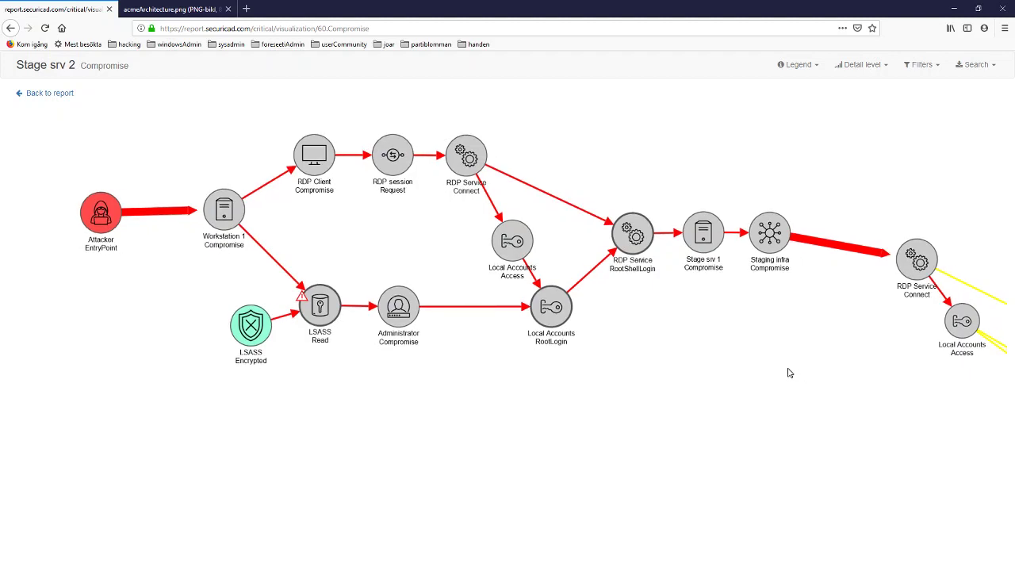
pyautogui.moveTo(917, 428); pyautogui.dragTo(476, 320)
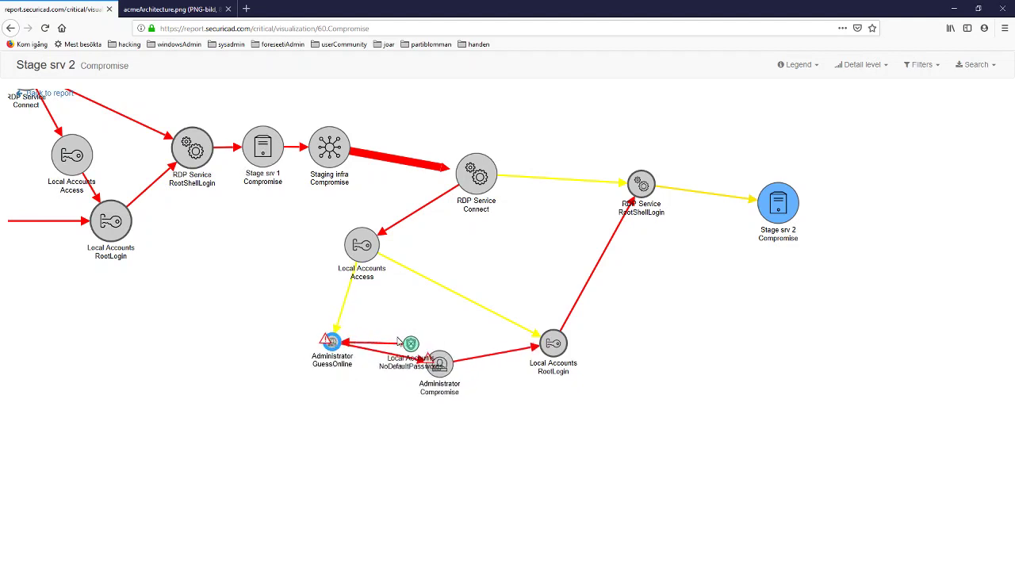
# Step: Move NoDefaultPasswords left of GuessOnline, shift Stage srv 2 up-left, and open Detail level
pyautogui.moveTo(411, 347); pyautogui.dragTo(246, 351)
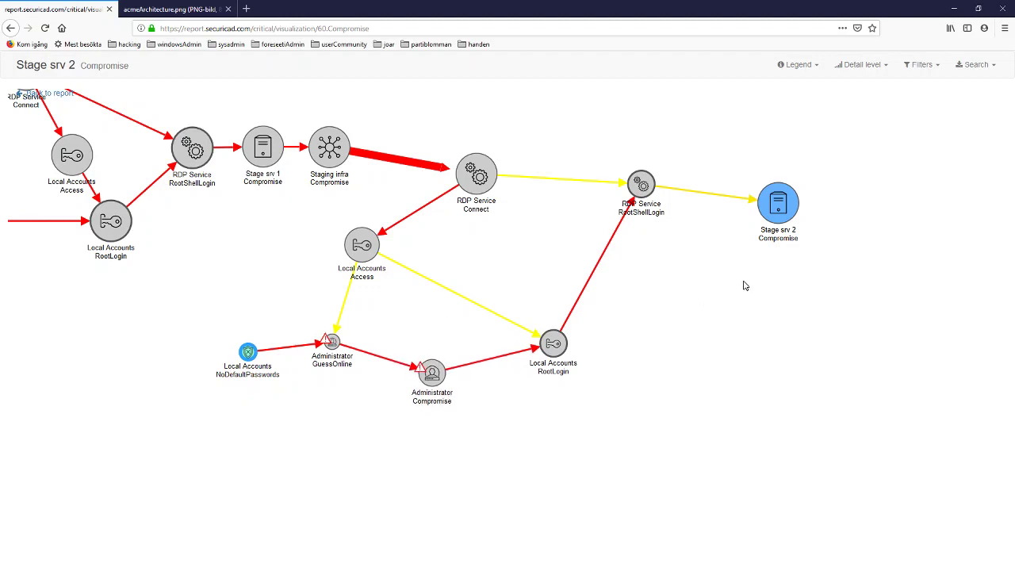
pyautogui.moveTo(775, 210); pyautogui.dragTo(721, 188)
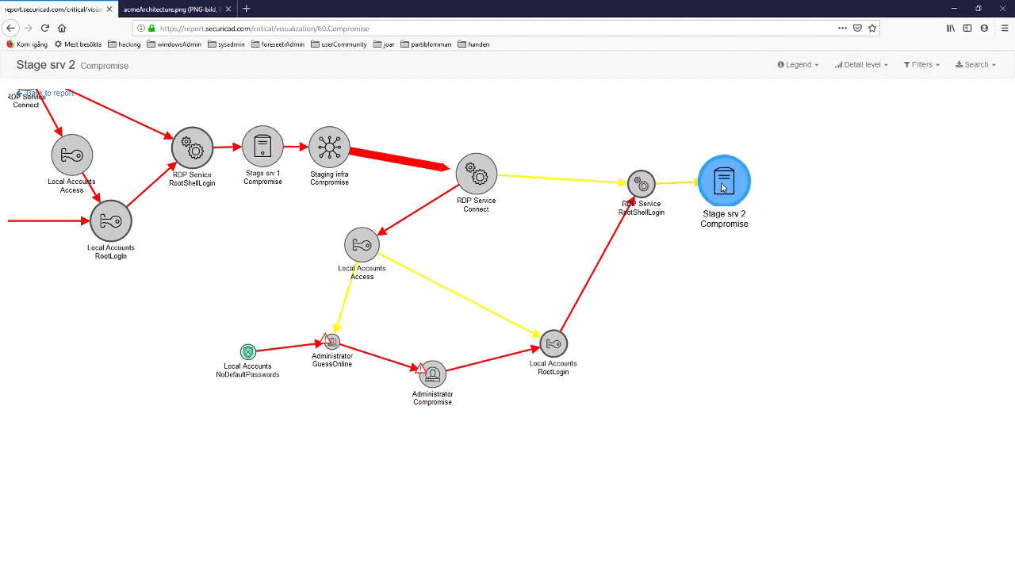
pyautogui.click(881, 68)
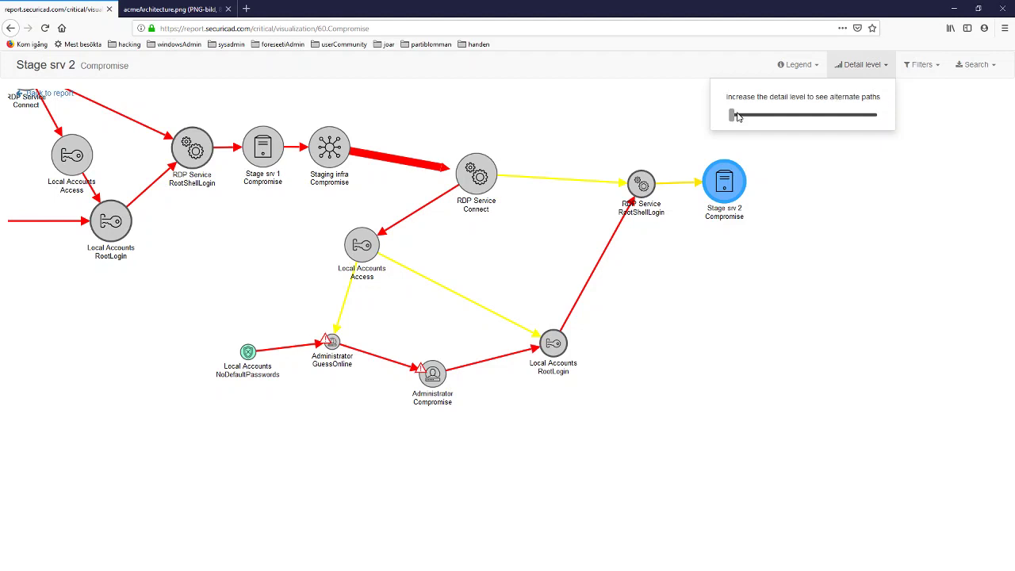
# Step: Raise the detail level twice to show alternate paths and inspect the Administrator MFA node
pyautogui.moveTo(734, 120); pyautogui.dragTo(765, 119)
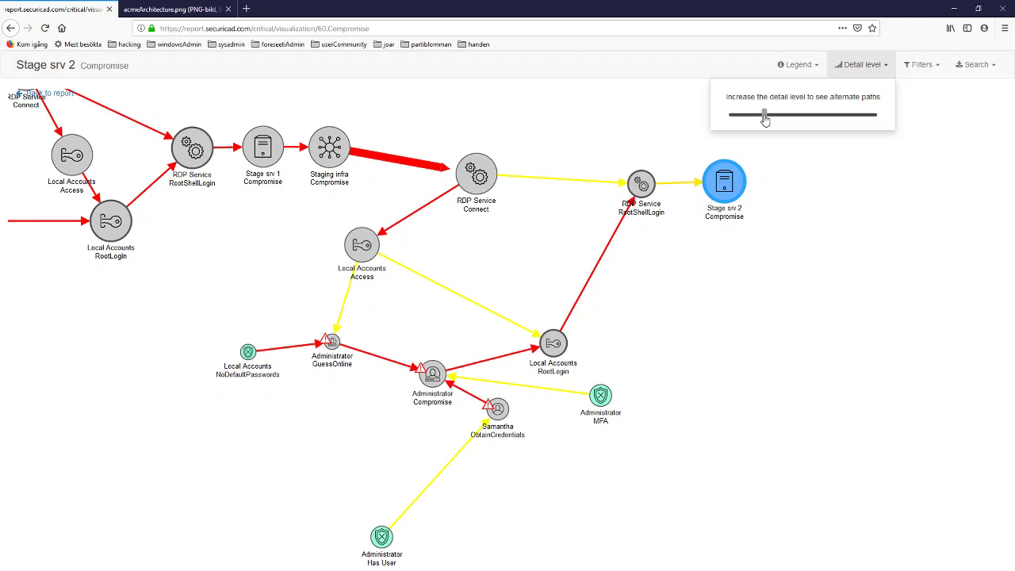
pyautogui.moveTo(765, 119); pyautogui.dragTo(782, 116)
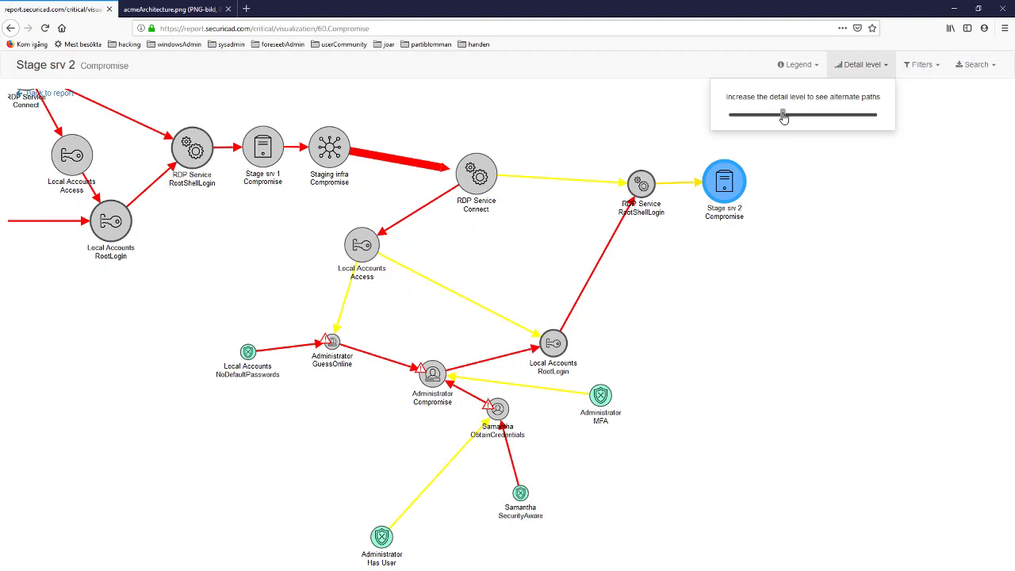
pyautogui.scroll(5, 556, 447)
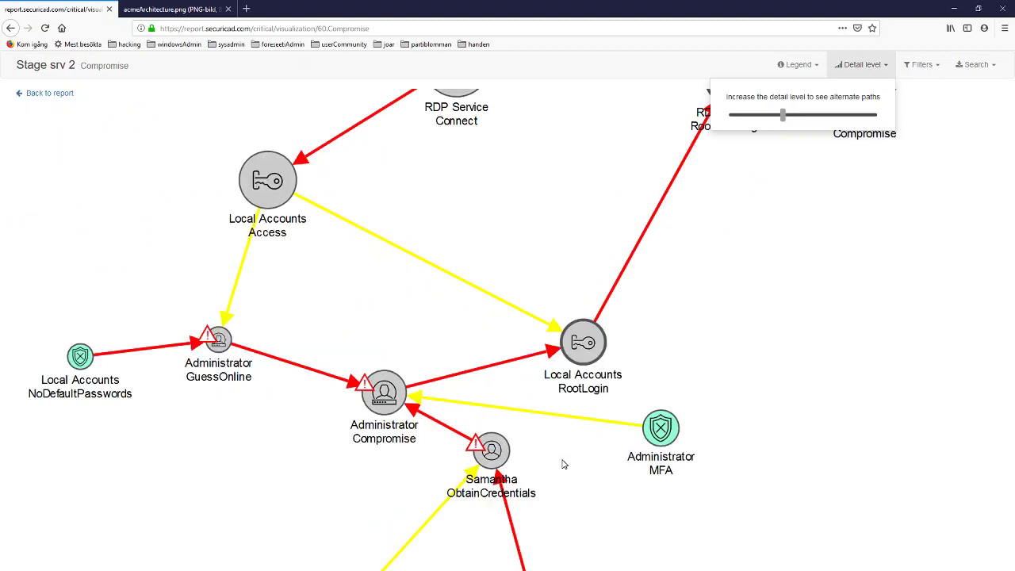
pyautogui.moveTo(581, 157); pyautogui.dragTo(620, 249)
pyautogui.click(774, 251)
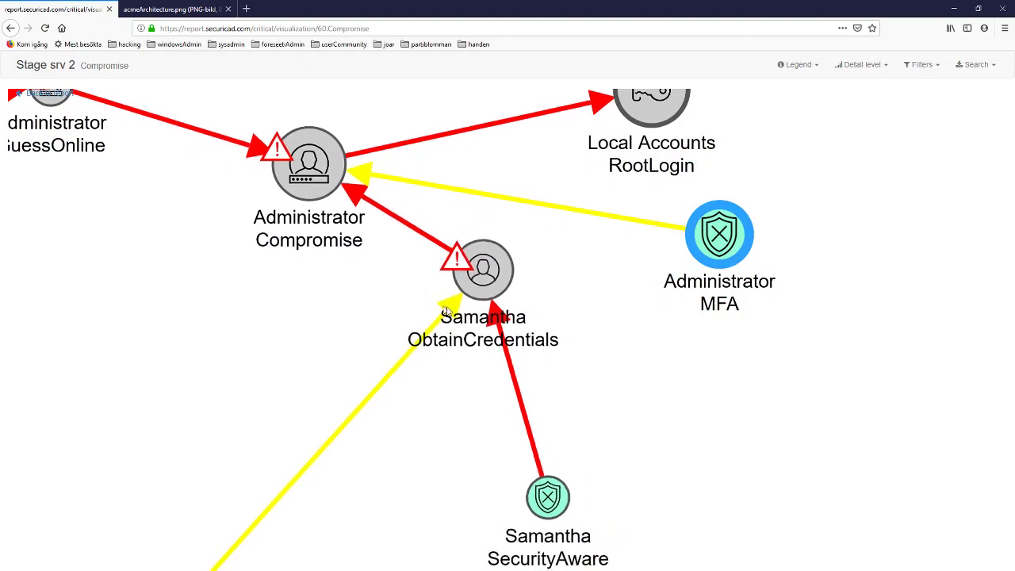
pyautogui.scroll(-5, 590, 271)
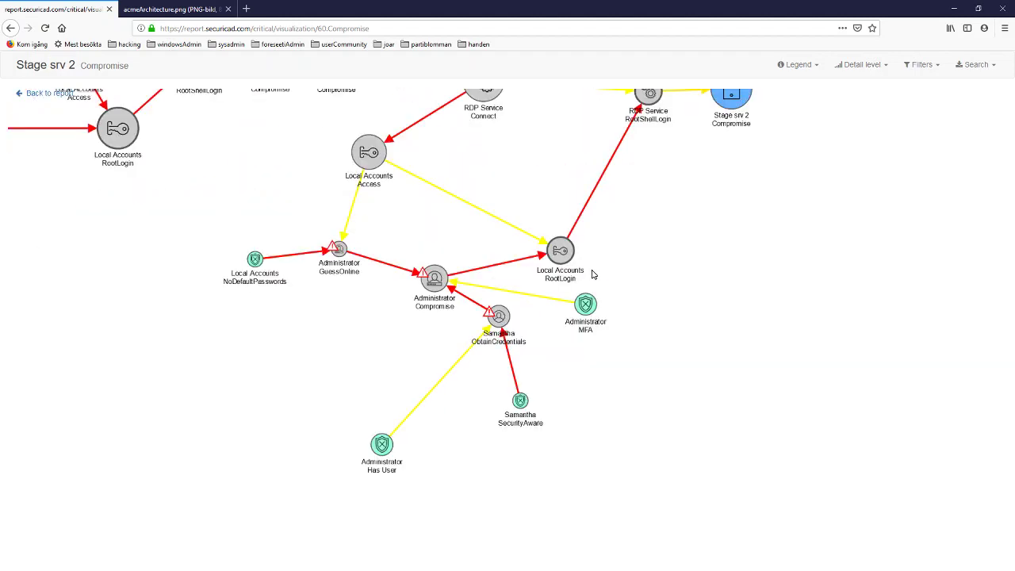
pyautogui.scroll(-6, 741, 236)
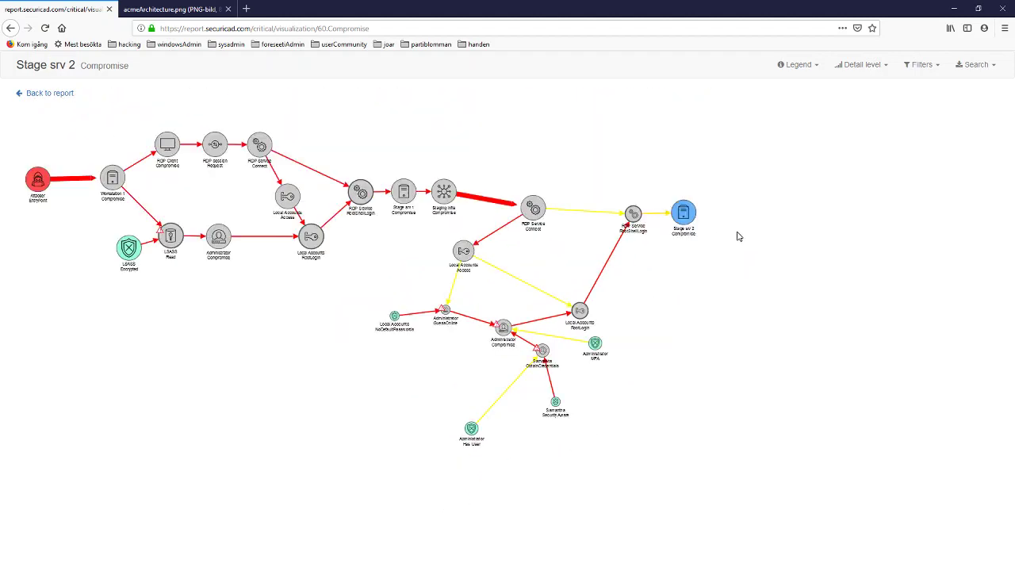
# Step: Raise the detail level further and pan the expanded graph left
pyautogui.click(880, 68)
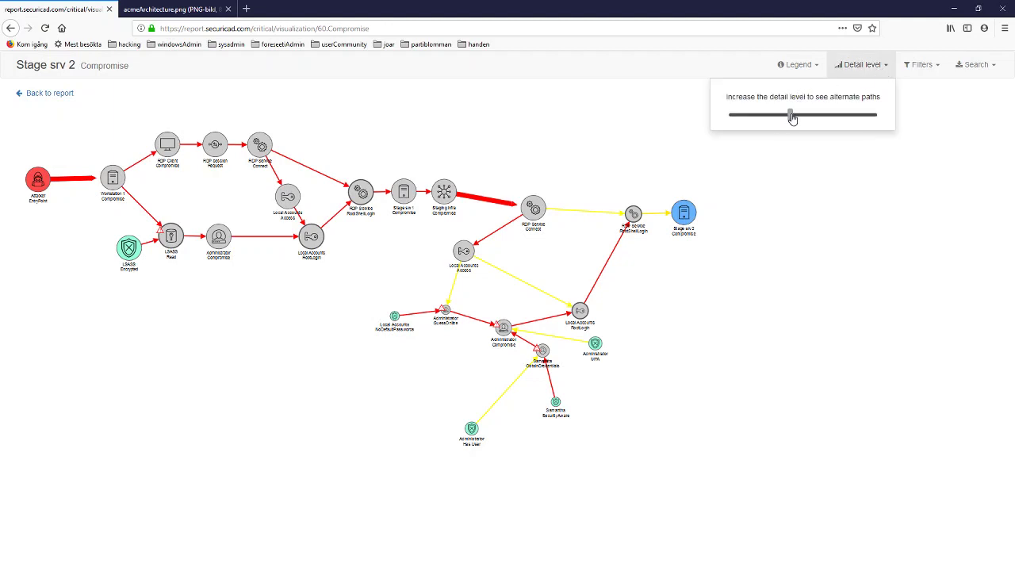
pyautogui.moveTo(791, 117); pyautogui.dragTo(804, 117)
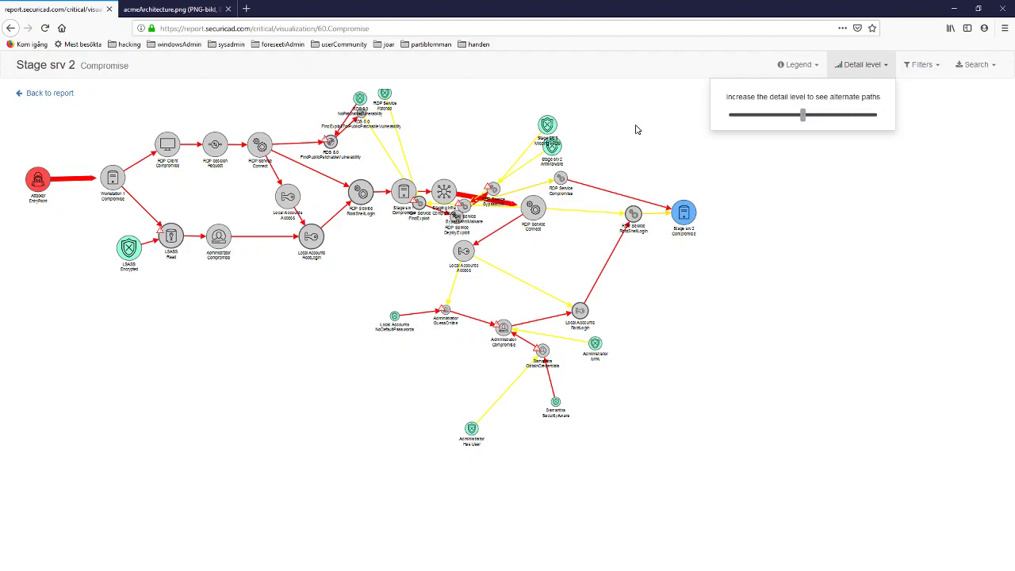
pyautogui.click(682, 270)
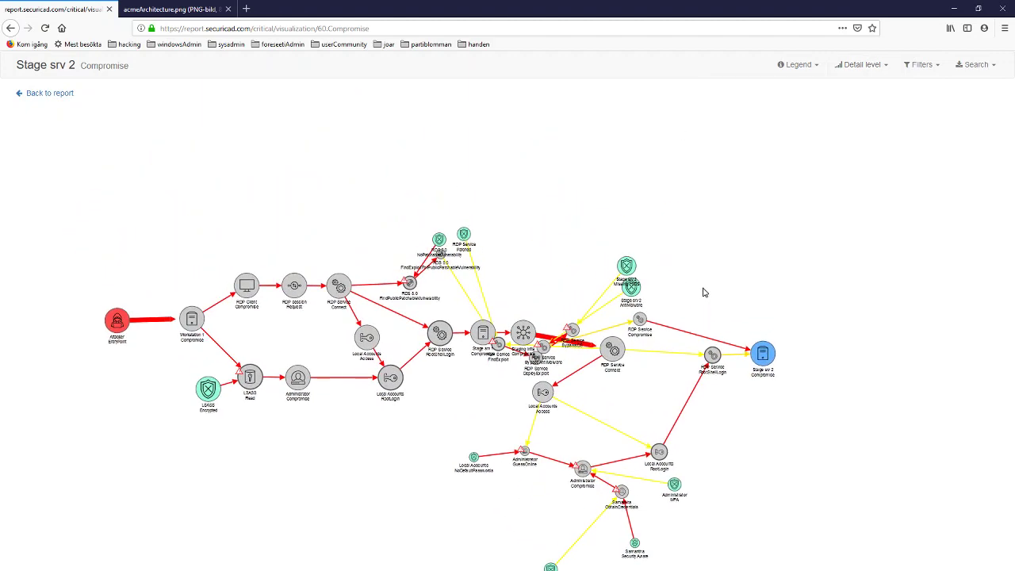
pyautogui.scroll(3, 706, 287)
pyautogui.moveTo(769, 274); pyautogui.dragTo(637, 250)
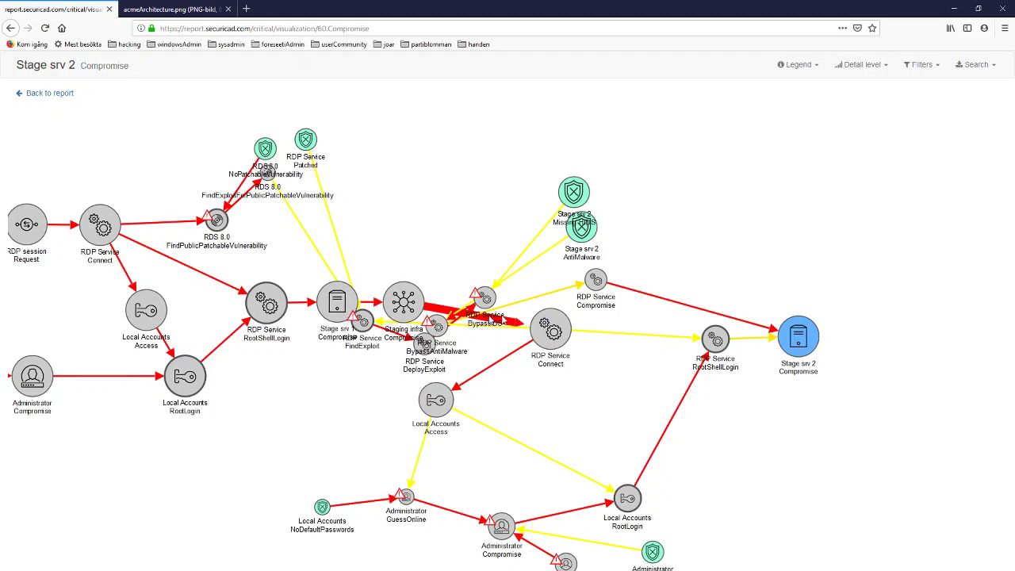
# Step: Untangle the RDP Service DeployExploit, FindExploit and Patched nodes from the exploit cluster
pyautogui.click(585, 287)
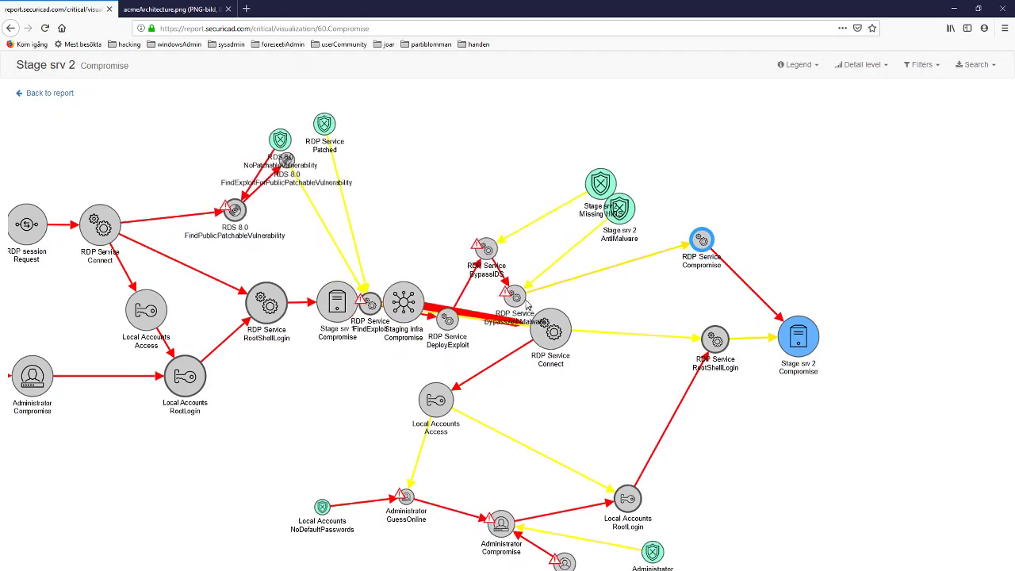
pyautogui.click(511, 298)
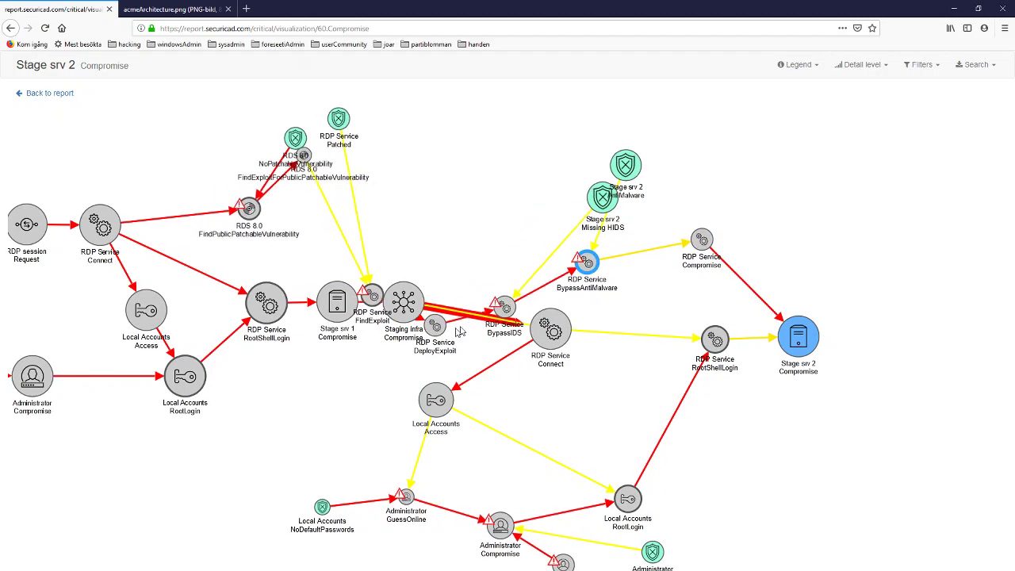
pyautogui.moveTo(428, 331); pyautogui.dragTo(468, 226)
pyautogui.click(493, 285)
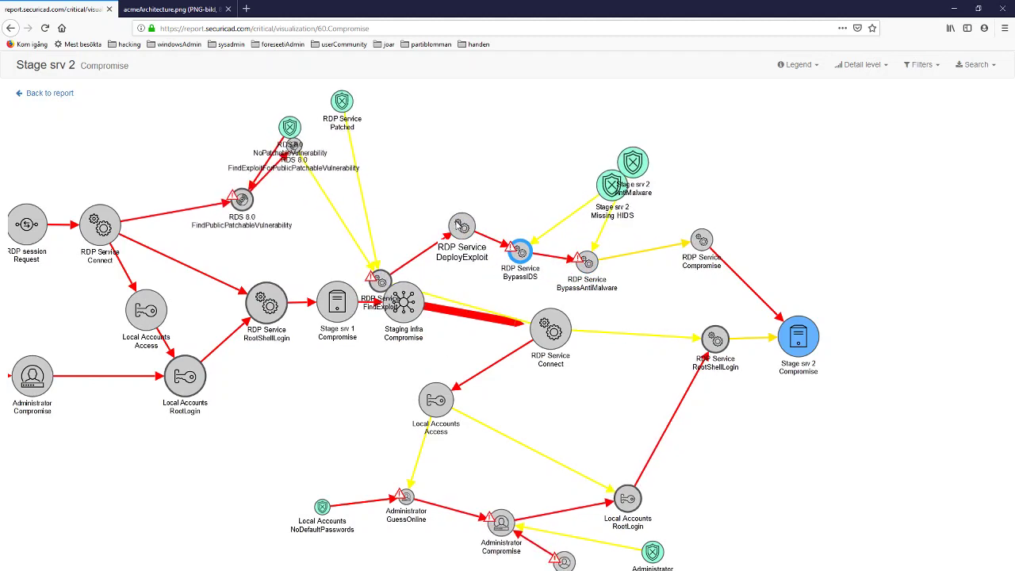
pyautogui.moveTo(367, 287); pyautogui.dragTo(395, 220)
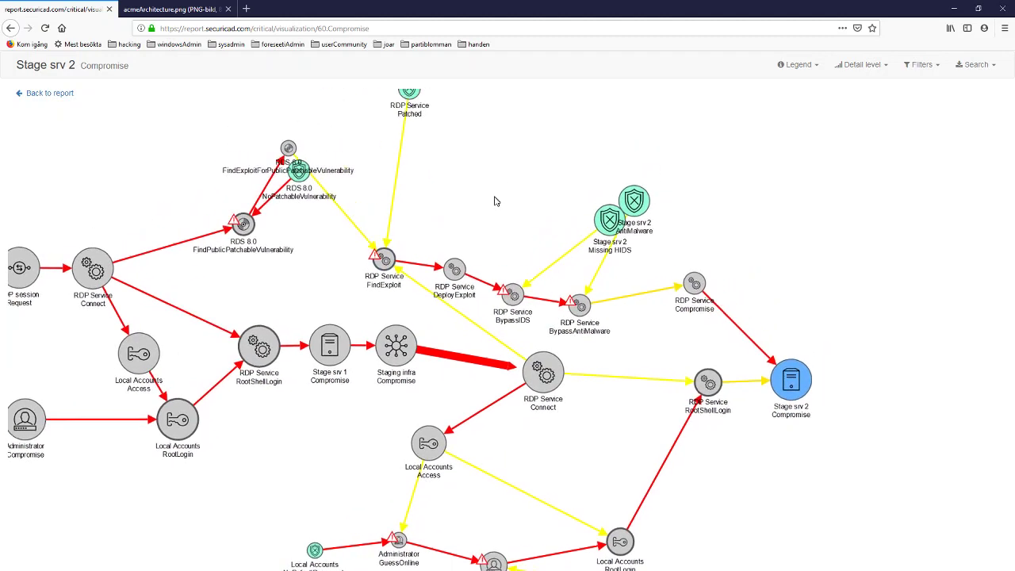
pyautogui.moveTo(416, 120); pyautogui.dragTo(468, 225)
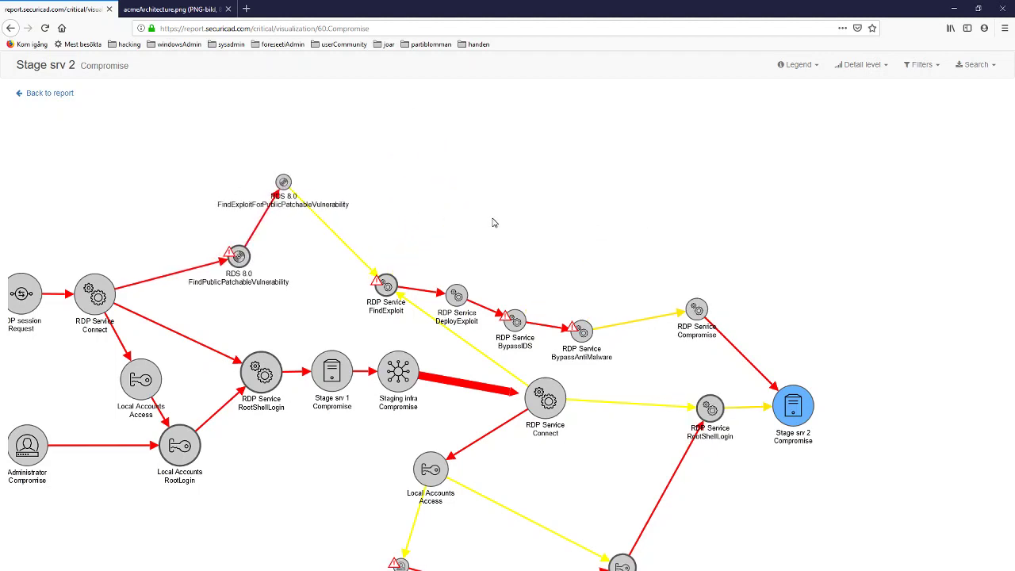
pyautogui.scroll(-4, 377, 194)
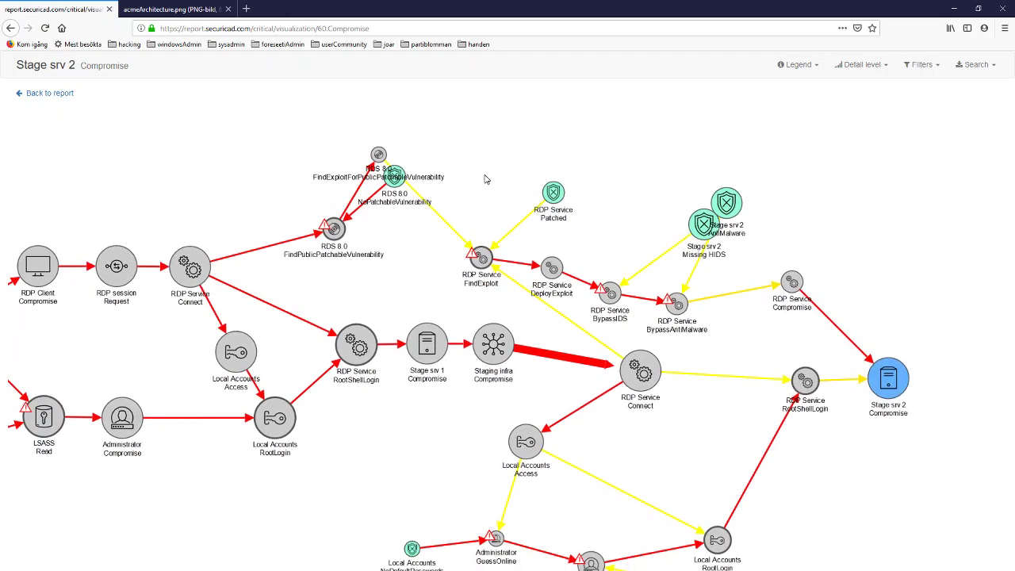
# Step: Pan the zoomed-out graph, then go back to the Report Overview
pyautogui.moveTo(429, 297); pyautogui.dragTo(489, 209)
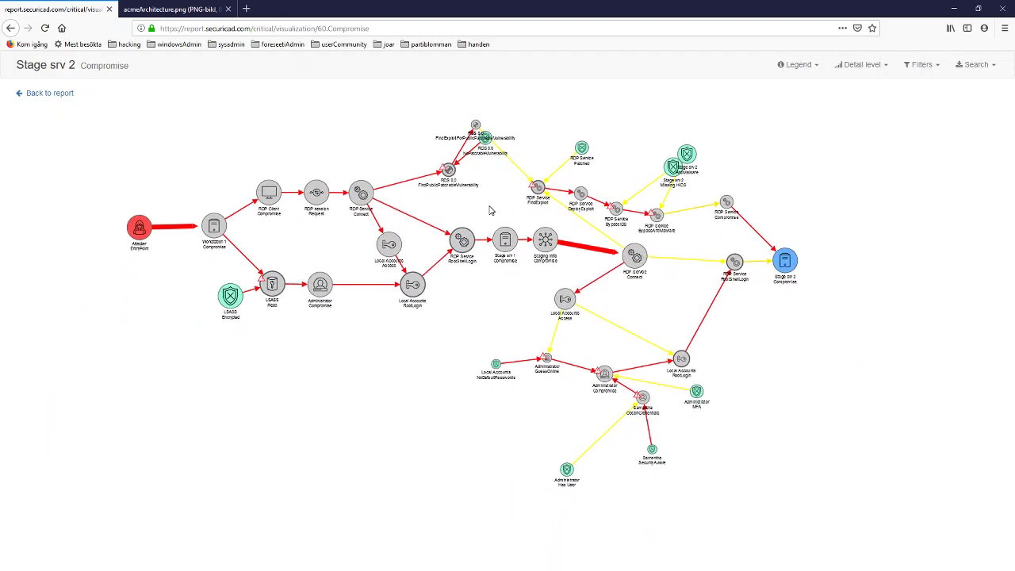
pyautogui.moveTo(143, 236)
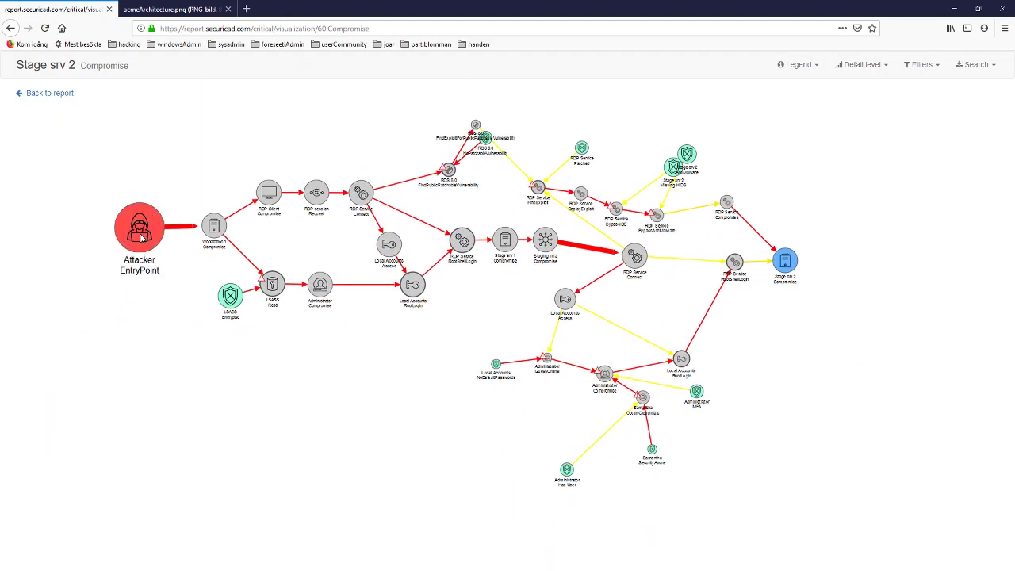
pyautogui.moveTo(803, 261)
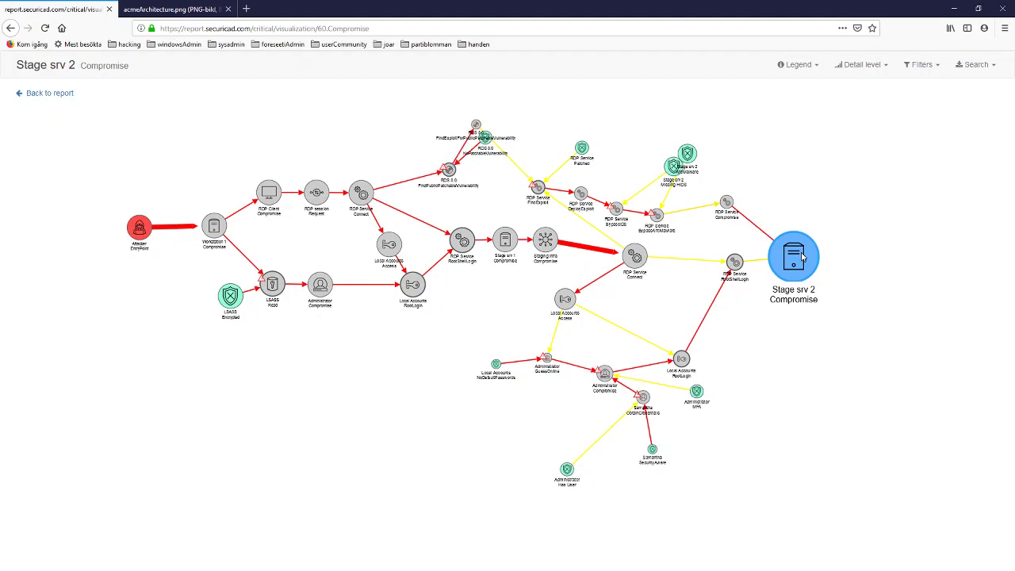
pyautogui.click(70, 96)
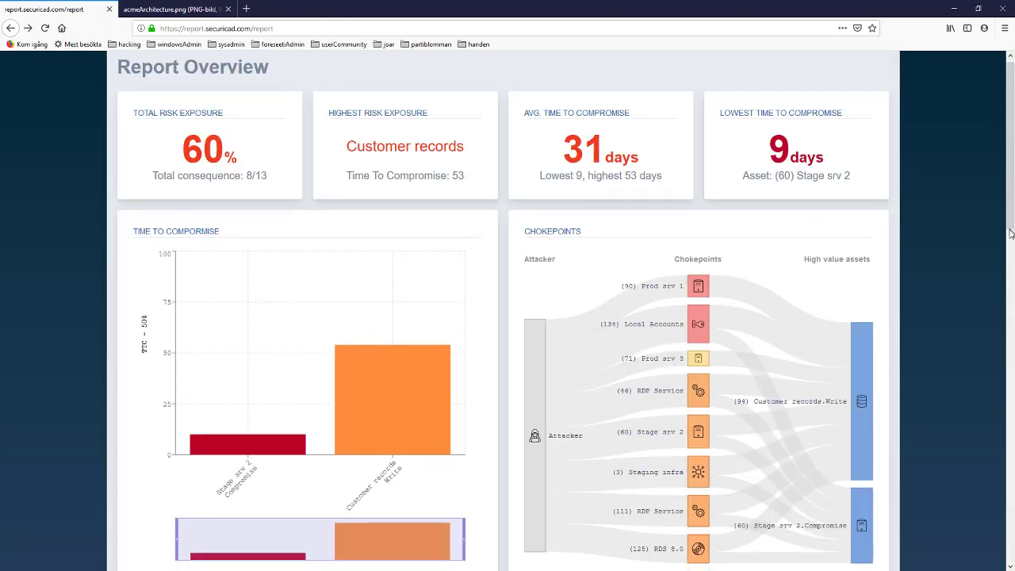
# Step: Scroll to the High Value Assets table and open Customer records' critical-path graph
pyautogui.scroll(-5, 1002, 275)
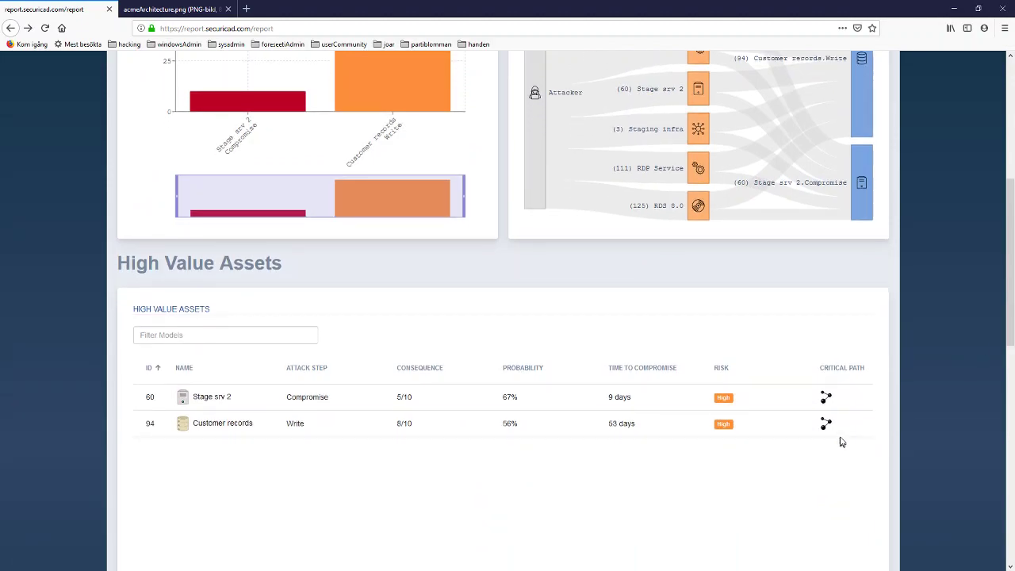
pyautogui.click(826, 425)
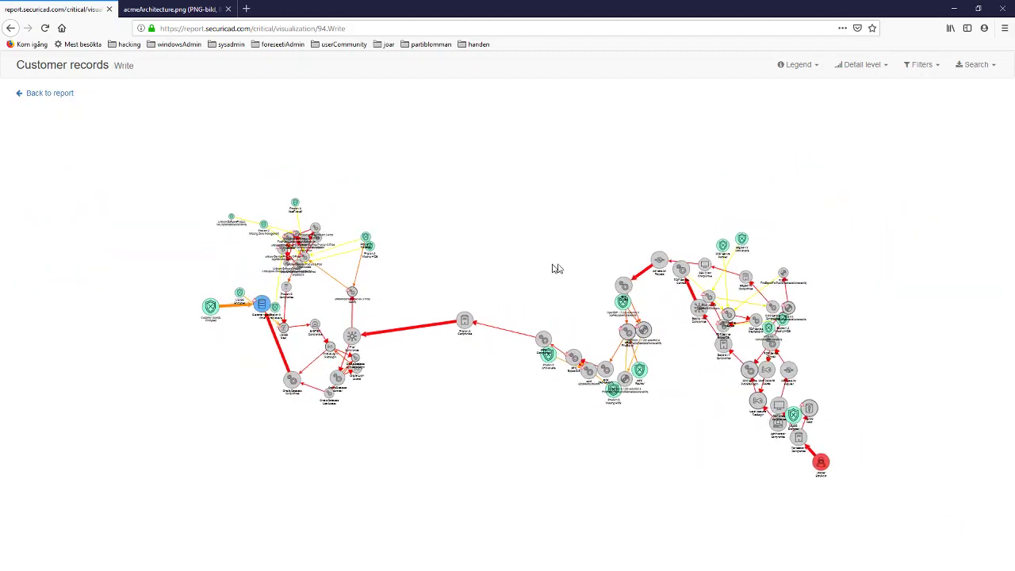
# Step: Put Attacker and Workstation 1 at top, Customer records Write lower right, and max the detail level
pyautogui.moveTo(875, 476); pyautogui.dragTo(468, 137)
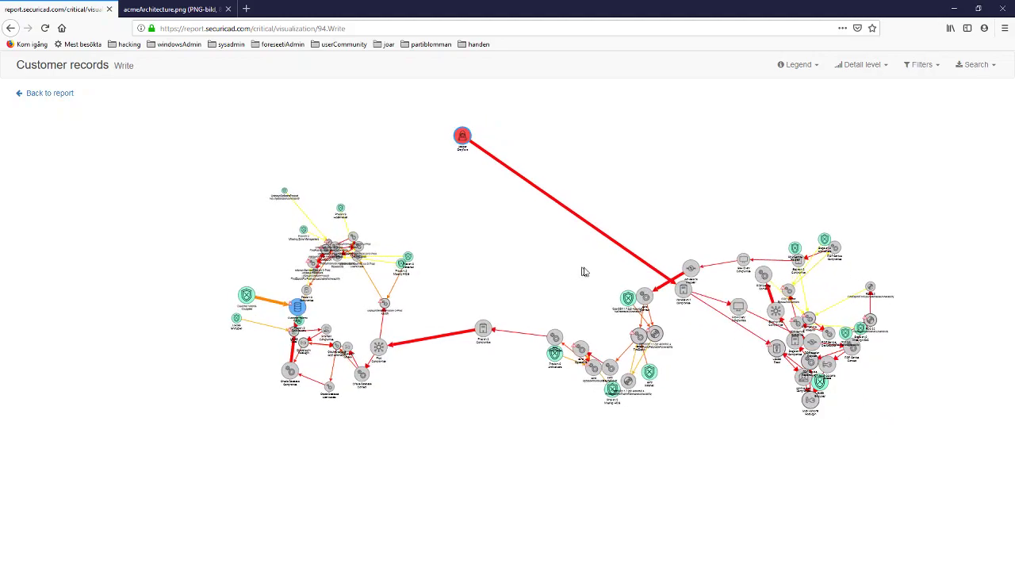
pyautogui.moveTo(655, 255); pyautogui.dragTo(542, 142)
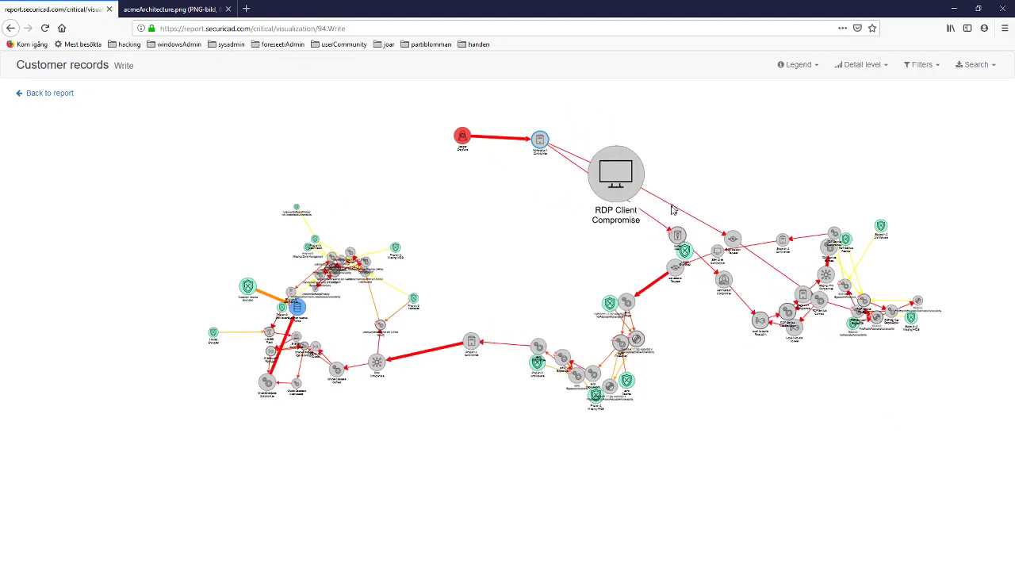
pyautogui.moveTo(301, 313); pyautogui.dragTo(759, 408)
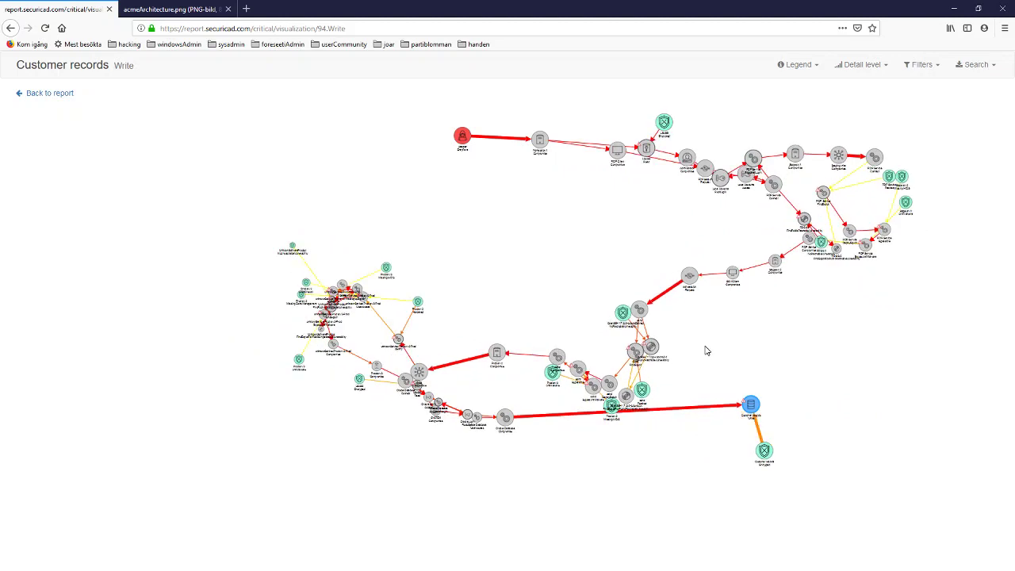
pyautogui.click(886, 68)
pyautogui.moveTo(732, 117); pyautogui.dragTo(885, 118)
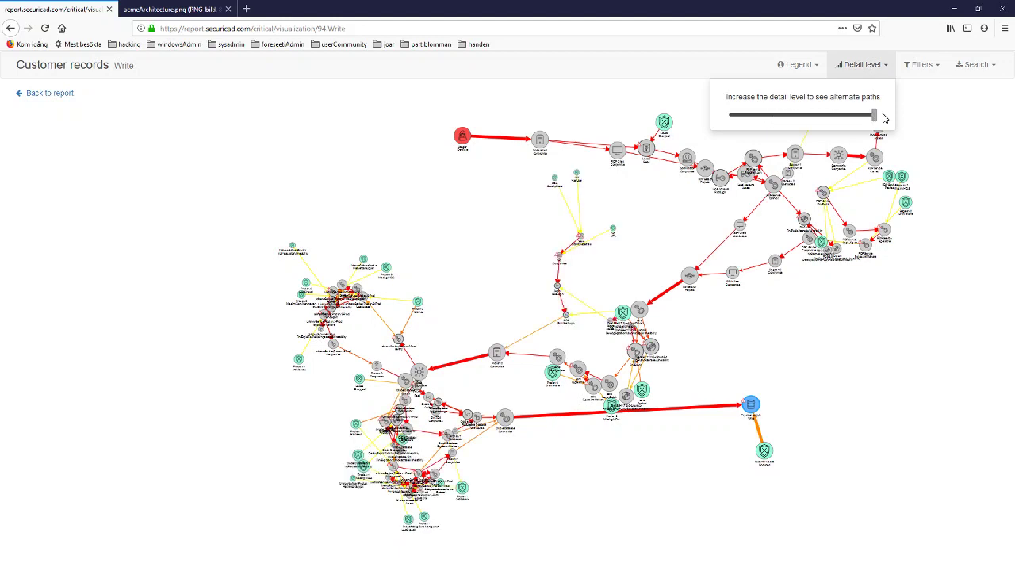
# Step: Close the Detail level popup and pan around the full-detail Customer records graph
pyautogui.click(535, 277)
pyautogui.scroll(3, 410, 389)
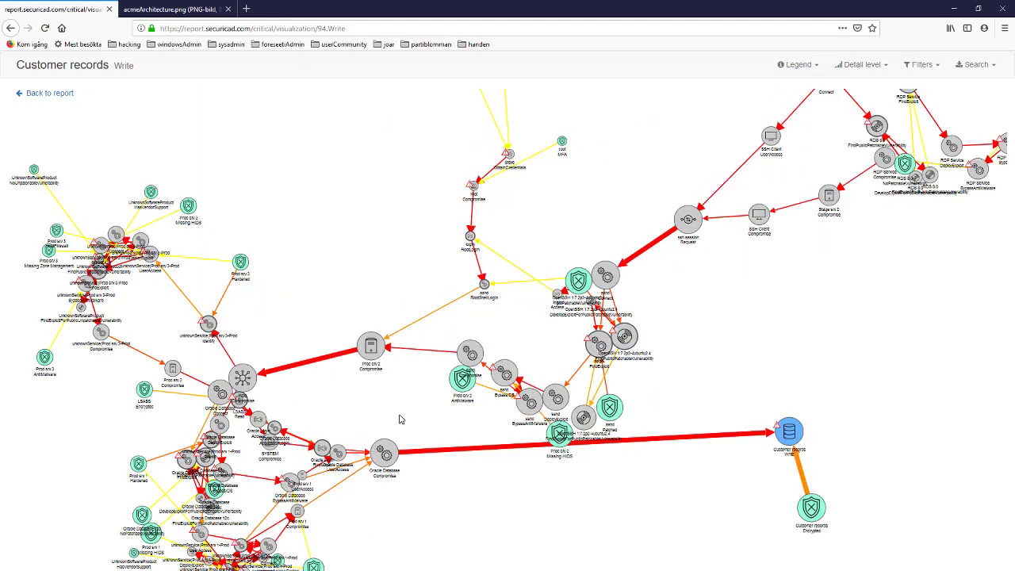
pyautogui.scroll(3, 398, 393)
pyautogui.scroll(-3, 305, 428)
pyautogui.moveTo(316, 457); pyautogui.dragTo(521, 262)
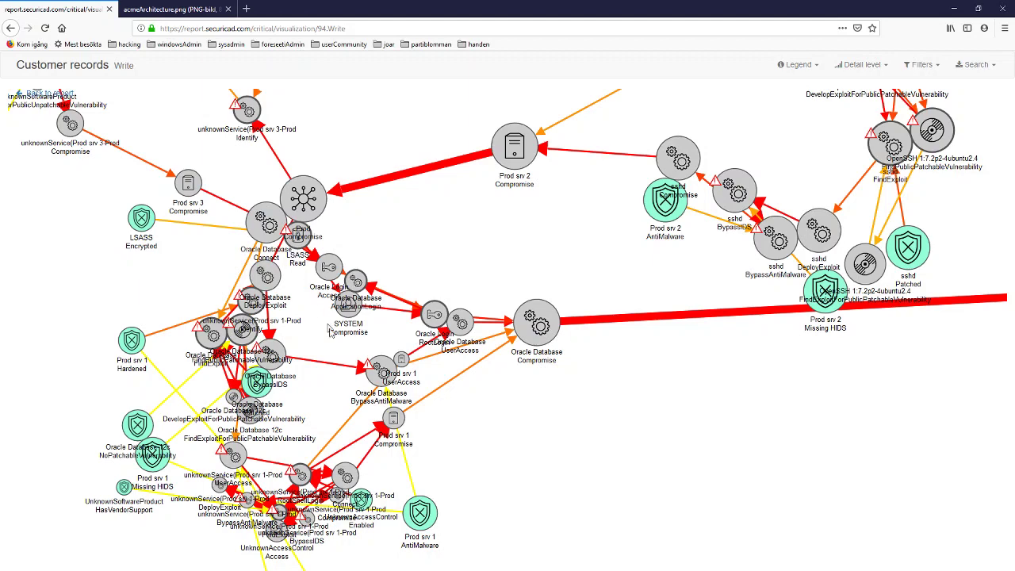
pyautogui.moveTo(690, 409); pyautogui.dragTo(631, 357)
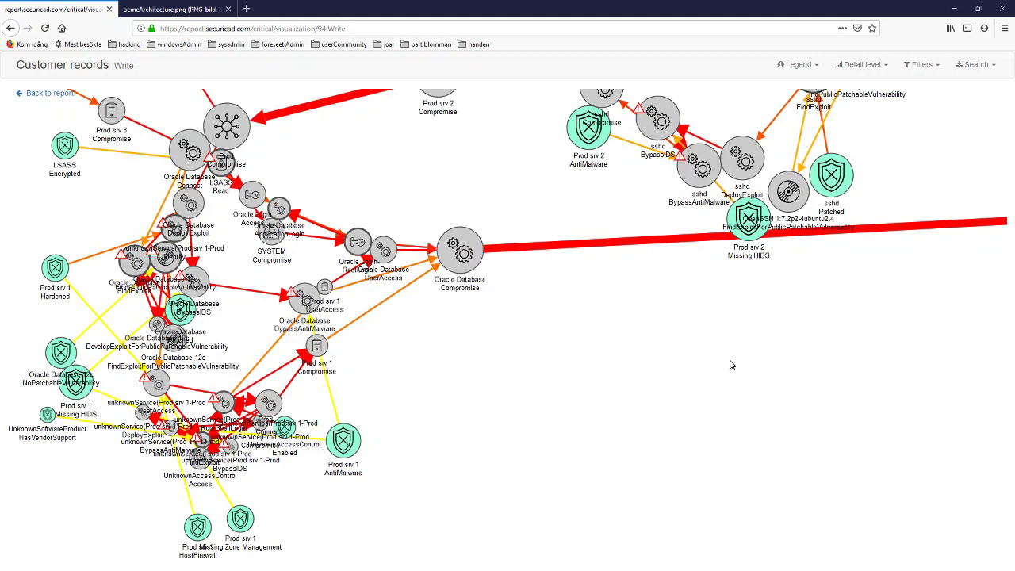
pyautogui.moveTo(670, 322); pyautogui.dragTo(566, 397)
pyautogui.scroll(-3, 555, 398)
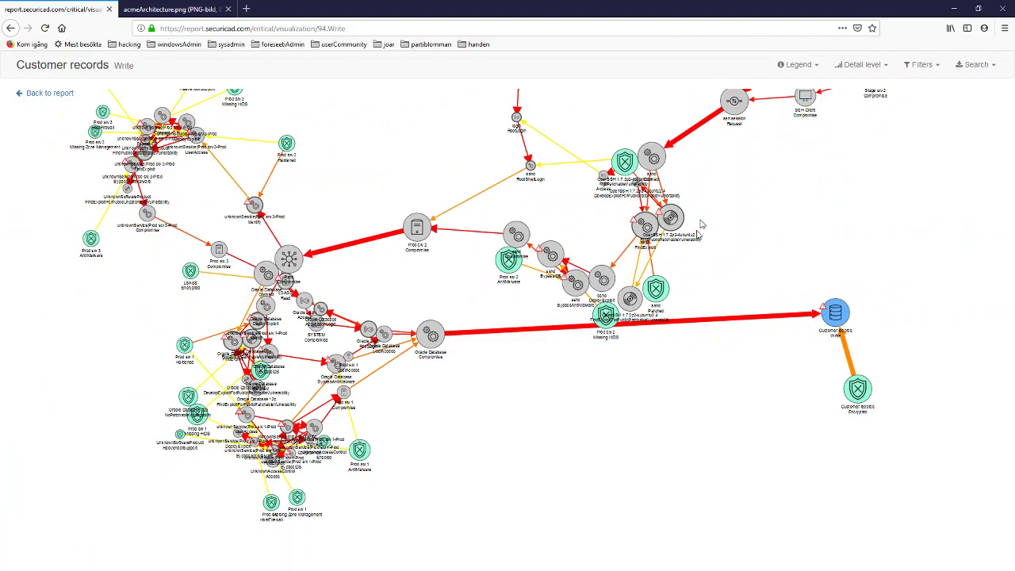
pyautogui.moveTo(788, 210); pyautogui.dragTo(717, 335)
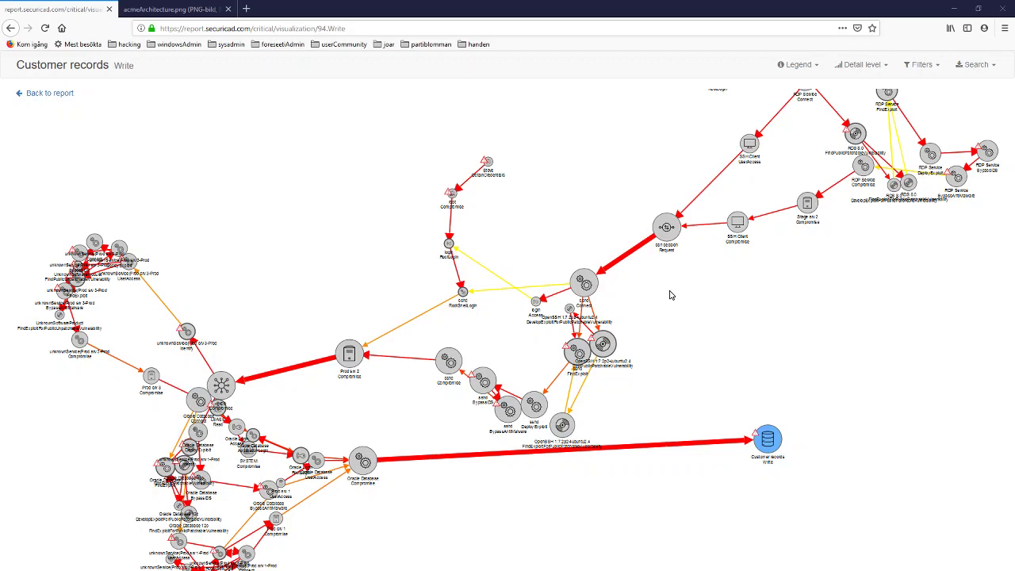
# Step: Zoom in, raise Prod srv 2 Compromise, move sshd RootShellLogin down-left, and place login Access near RootLogin
pyautogui.moveTo(447, 329); pyautogui.dragTo(500, 283)
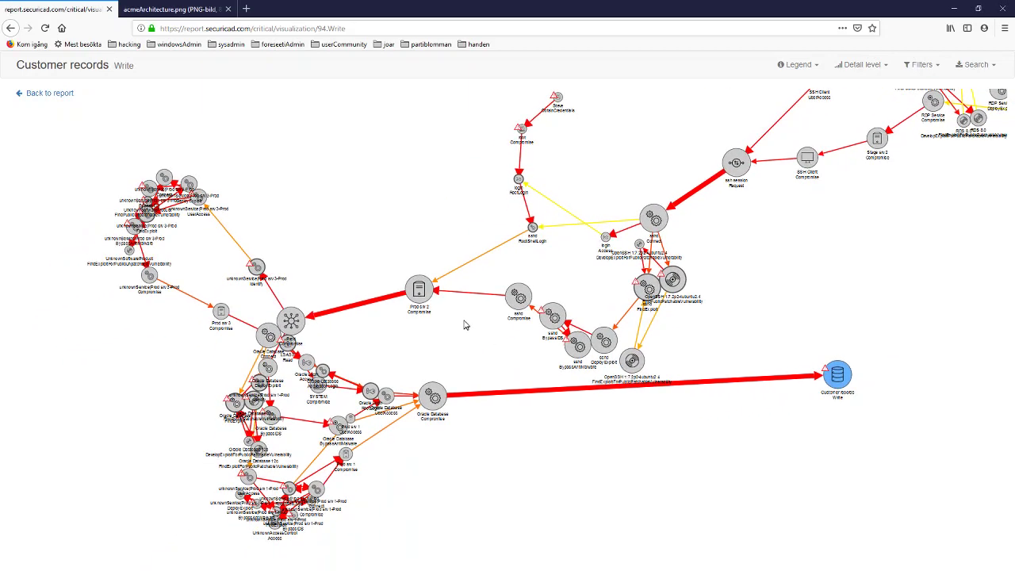
pyautogui.scroll(3, 466, 323)
pyautogui.scroll(2, 467, 324)
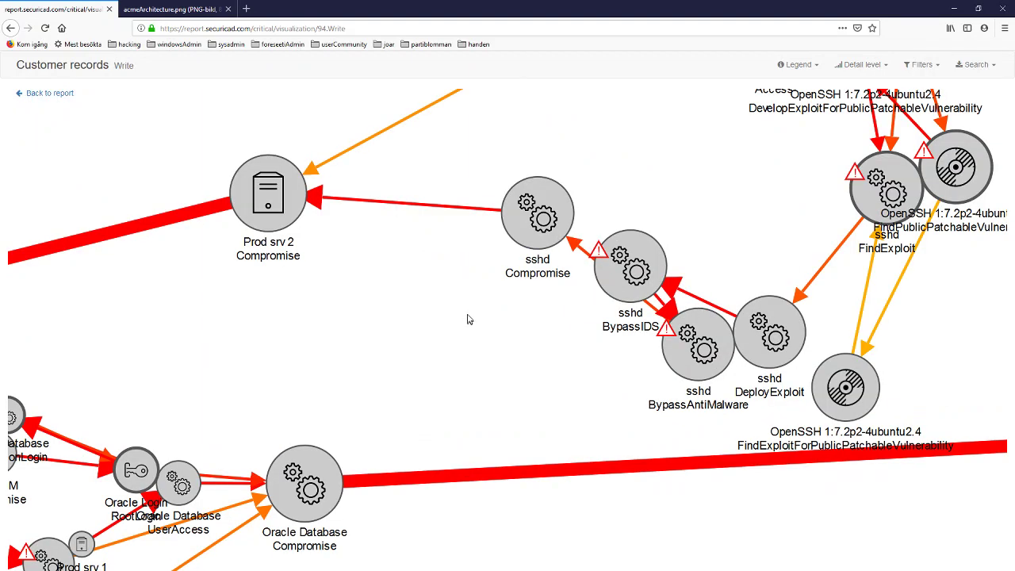
pyautogui.moveTo(433, 277); pyautogui.dragTo(467, 410)
pyautogui.moveTo(302, 330); pyautogui.dragTo(299, 254)
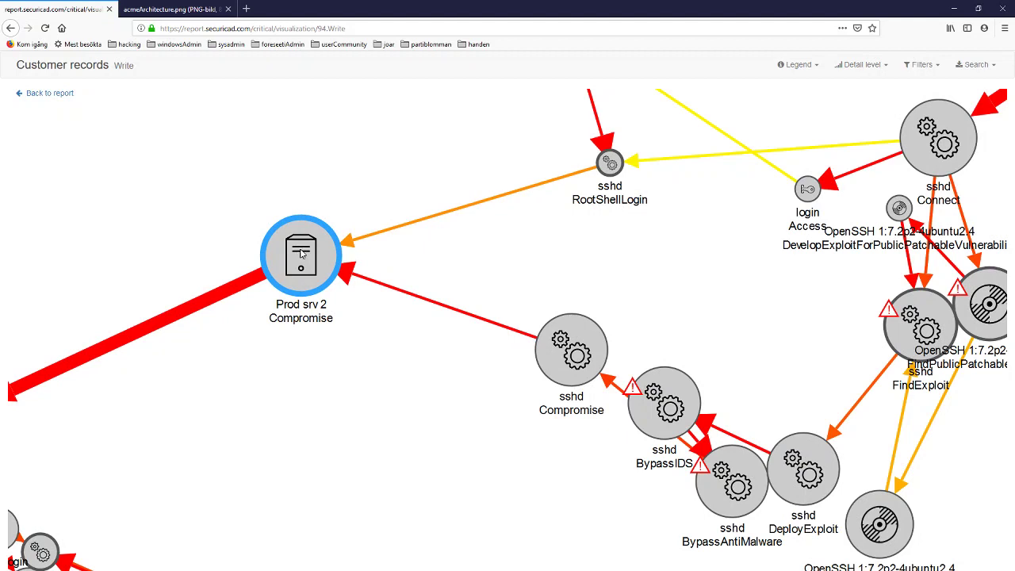
pyautogui.moveTo(609, 165); pyautogui.dragTo(480, 206)
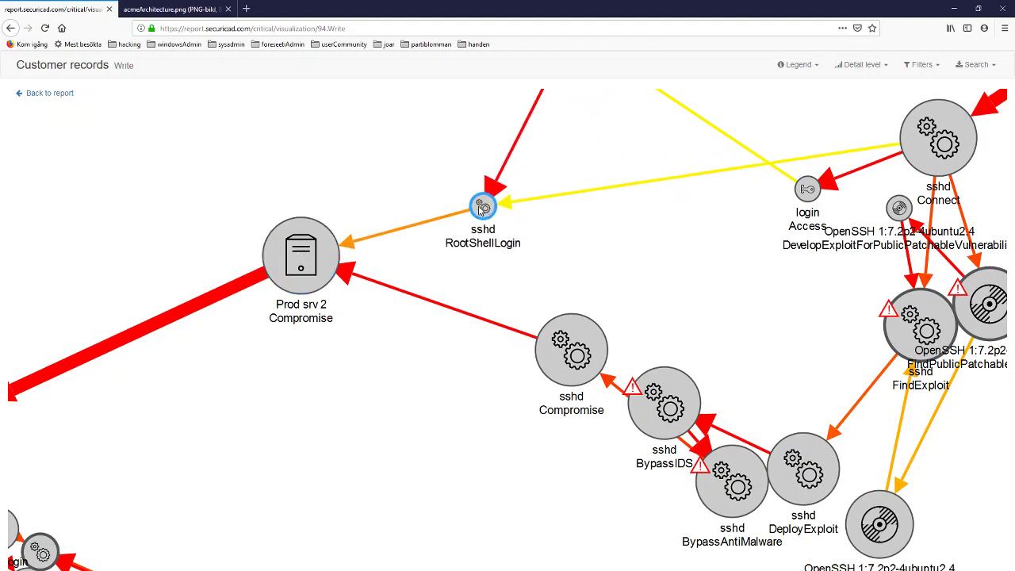
pyautogui.moveTo(658, 234); pyautogui.dragTo(640, 370)
pyautogui.moveTo(689, 145); pyautogui.dragTo(721, 132)
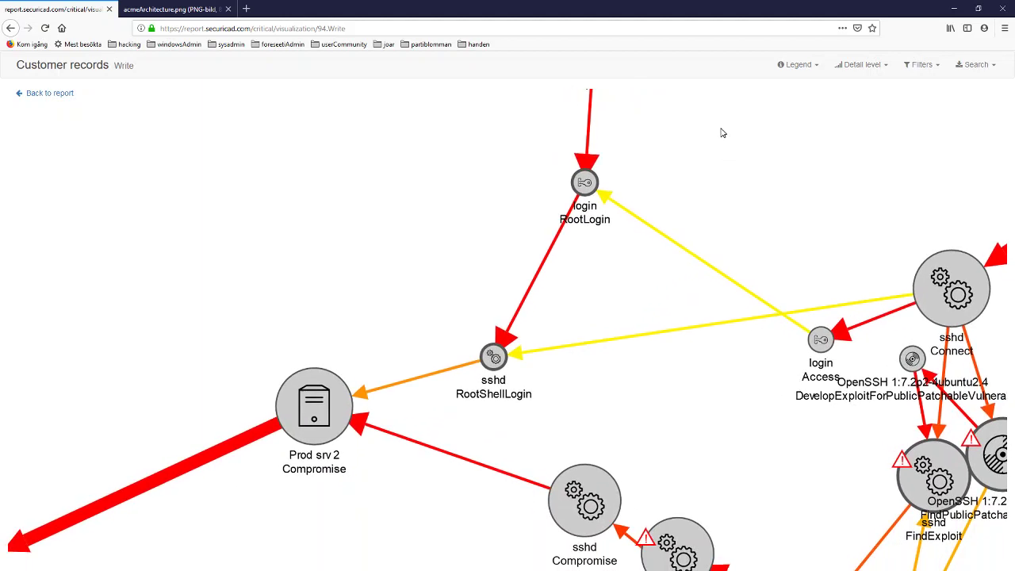
pyautogui.click(820, 341)
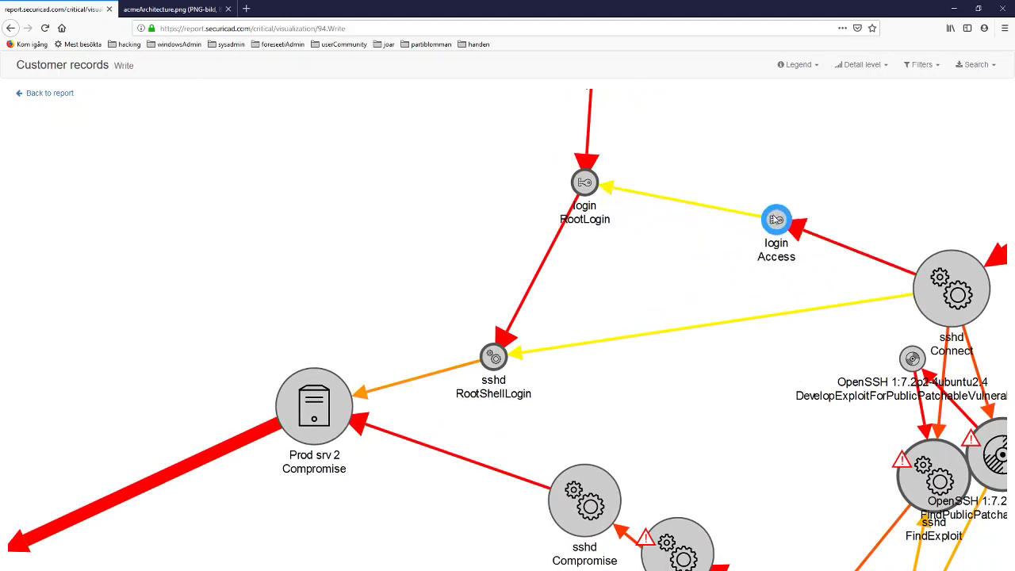
# Step: Separate sshd Compromise, DeployExploit and BypassAntiMalware, then zoom out on the graph
pyautogui.moveTo(679, 442); pyautogui.dragTo(721, 374)
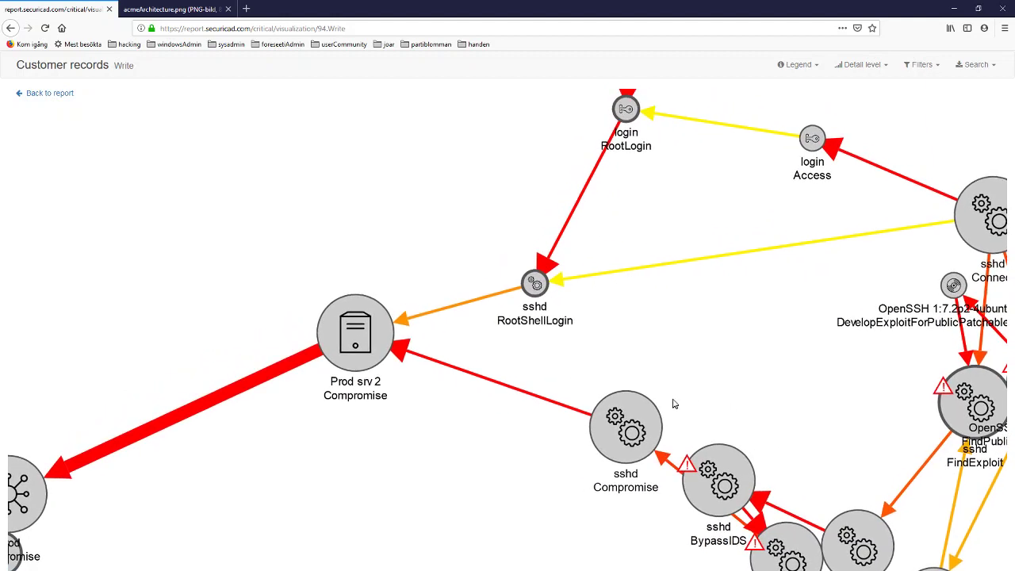
pyautogui.moveTo(644, 417); pyautogui.dragTo(551, 426)
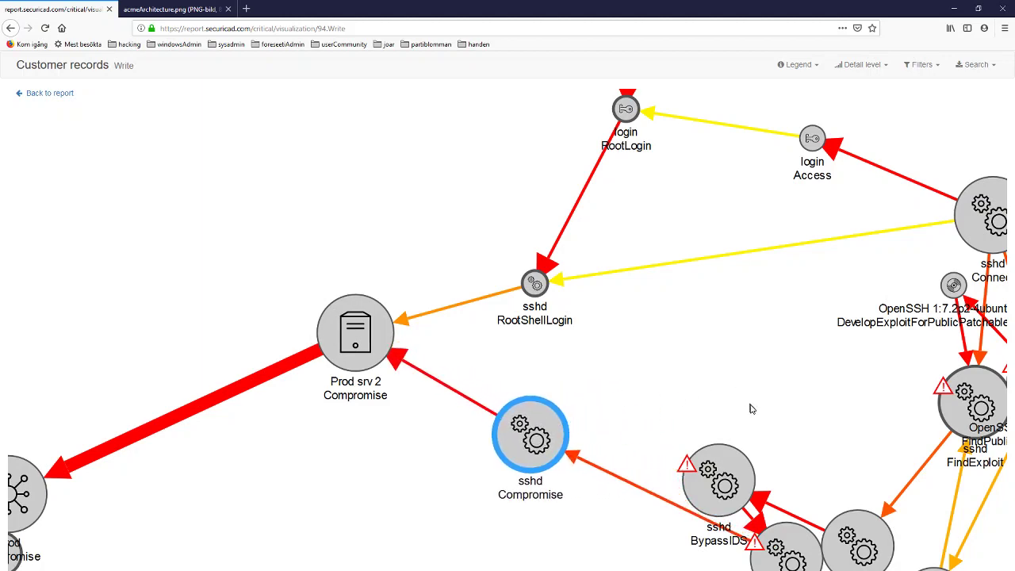
pyautogui.moveTo(796, 410); pyautogui.dragTo(743, 312)
pyautogui.moveTo(811, 453); pyautogui.dragTo(704, 239)
pyautogui.moveTo(748, 471); pyautogui.dragTo(569, 484)
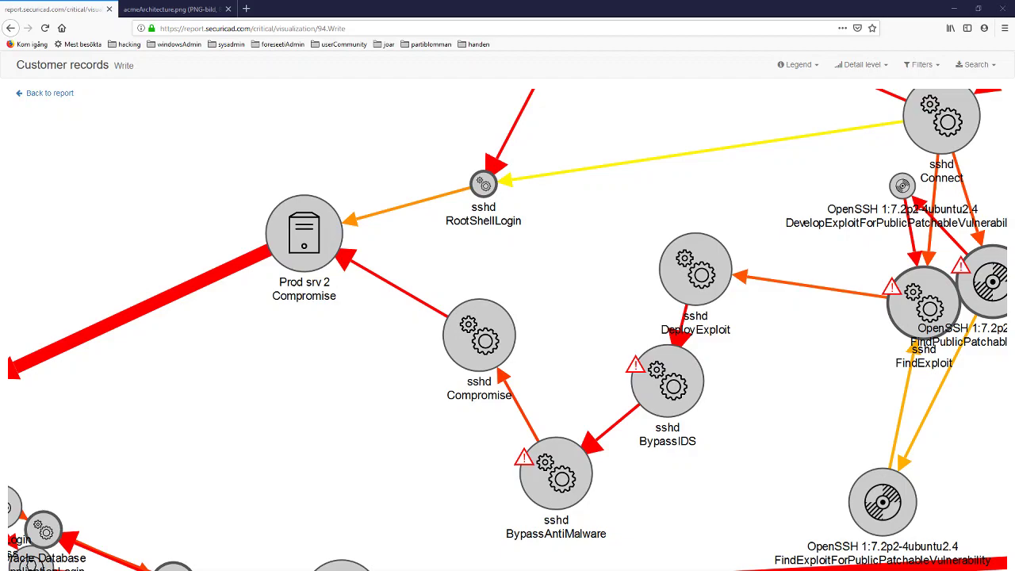
pyautogui.moveTo(407, 482); pyautogui.dragTo(626, 261)
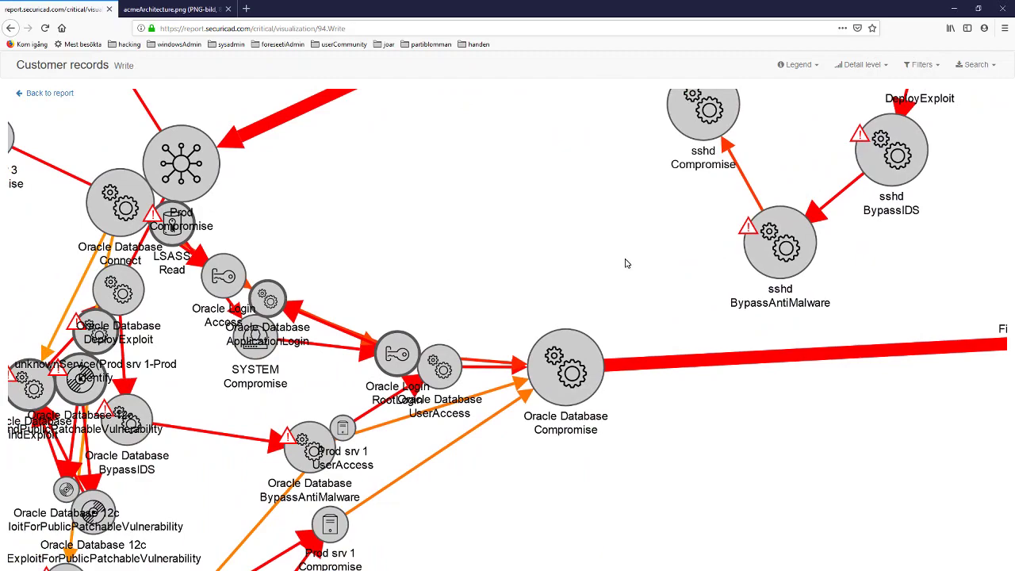
pyautogui.scroll(-2, 542, 216)
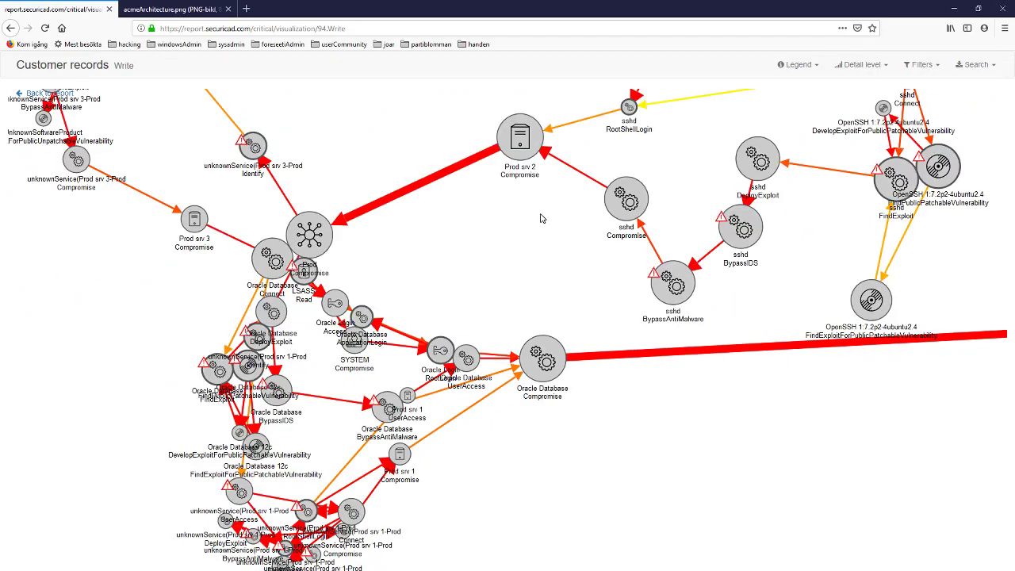
pyautogui.moveTo(523, 270); pyautogui.dragTo(564, 215)
pyautogui.scroll(-2, 563, 215)
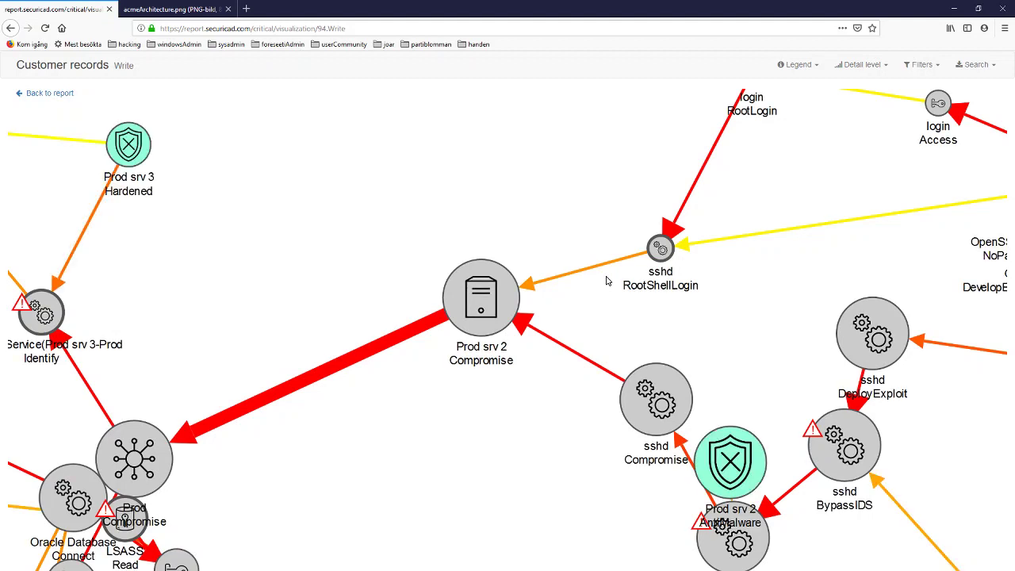
# Step: Go back to the Report Overview and scroll to its Time to Compromise and Chokepoints charts
pyautogui.click(56, 94)
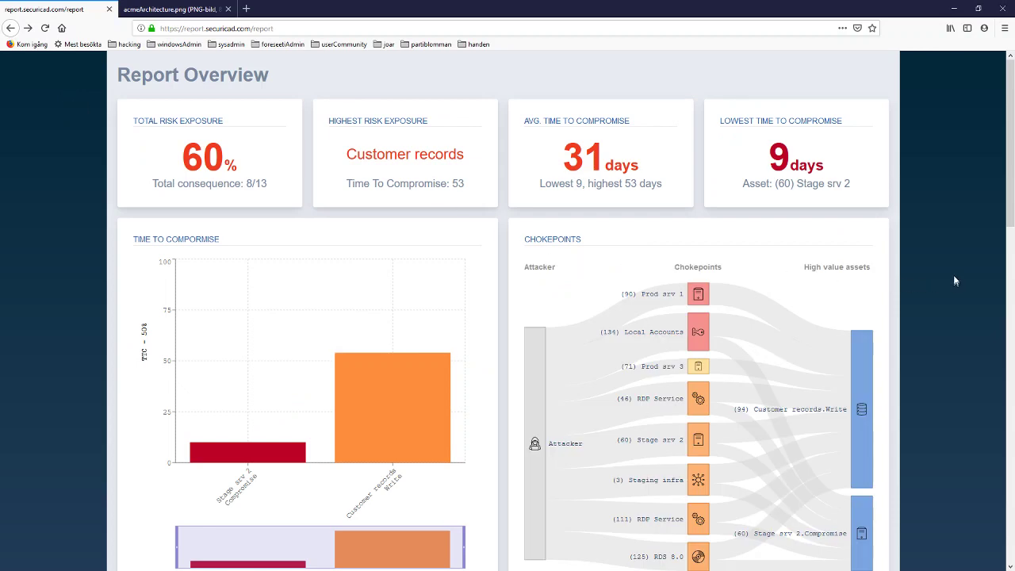
pyautogui.moveTo(1010, 141); pyautogui.dragTo(1011, 173)
pyautogui.scroll(-1, 1012, 180)
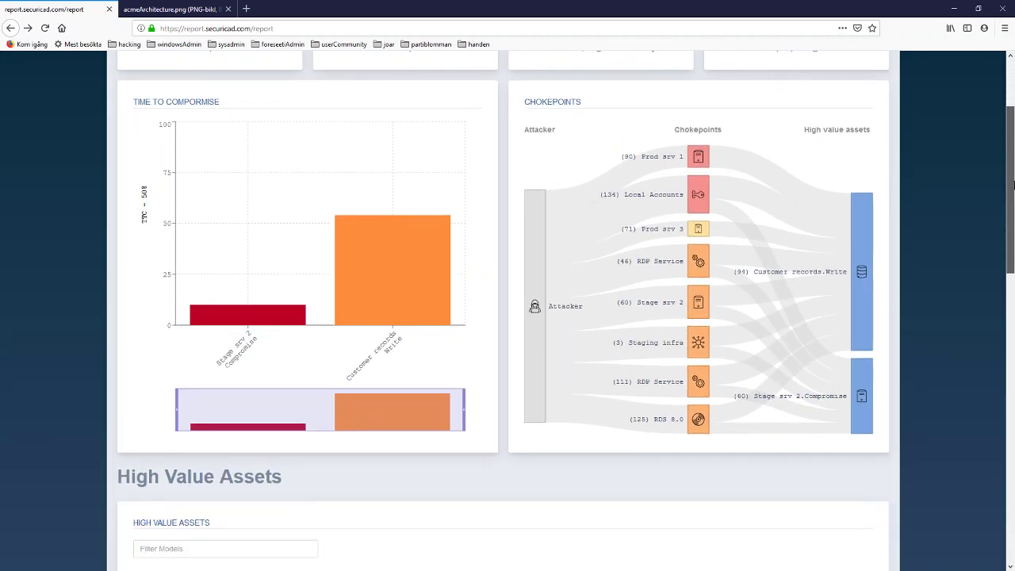